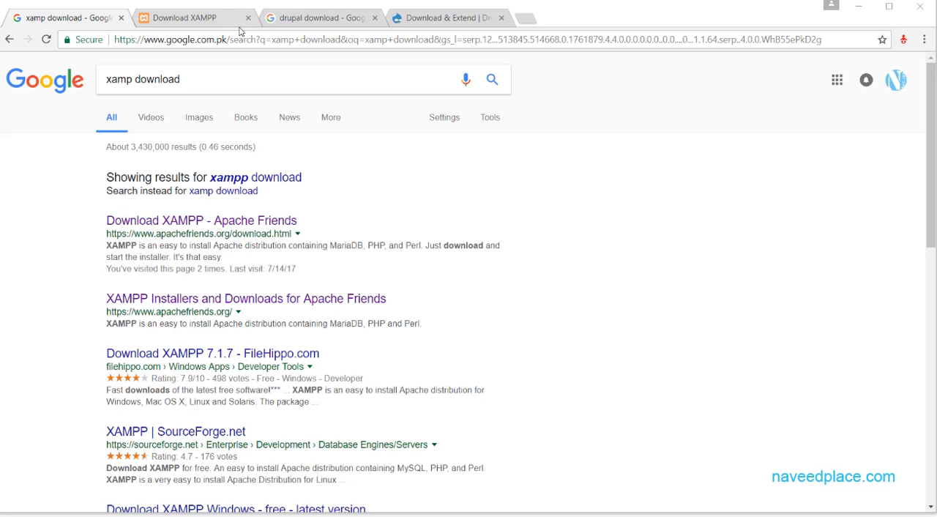
Review the Google results for "drupal download" and the Download & Extend page on drupal.org.
click(289, 21)
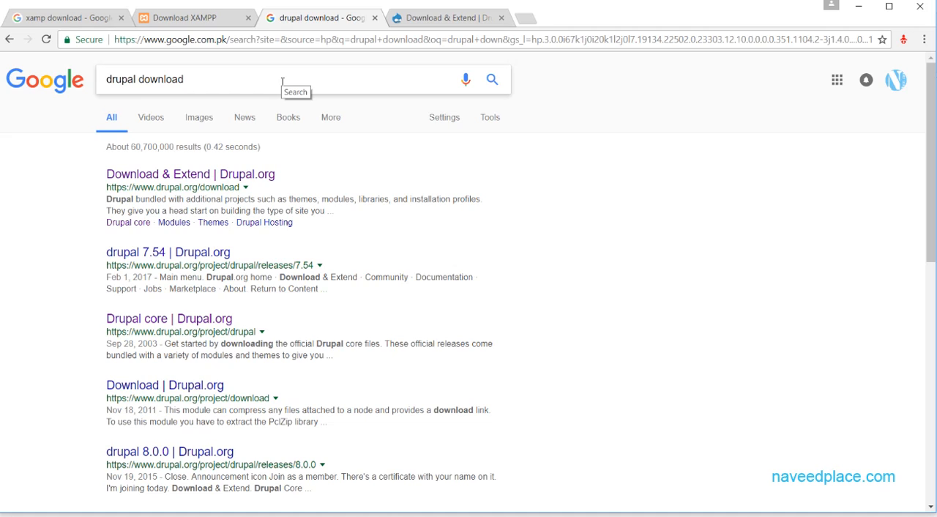
drag(218, 87, 86, 95)
click(63, 147)
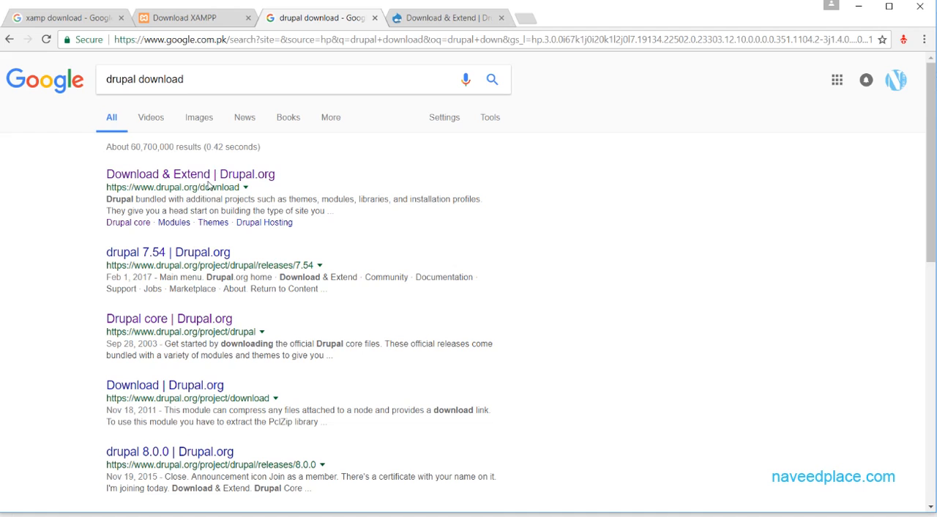
click(425, 21)
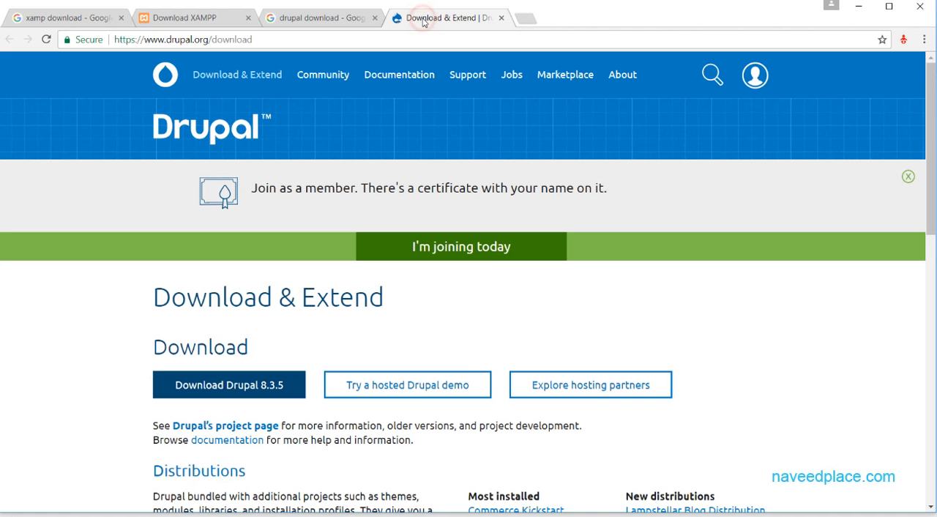
click(295, 16)
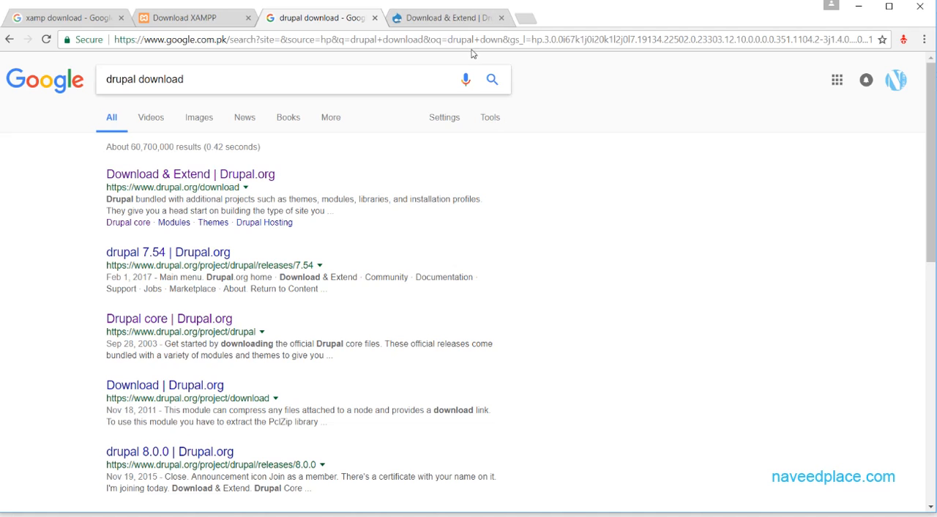
click(445, 22)
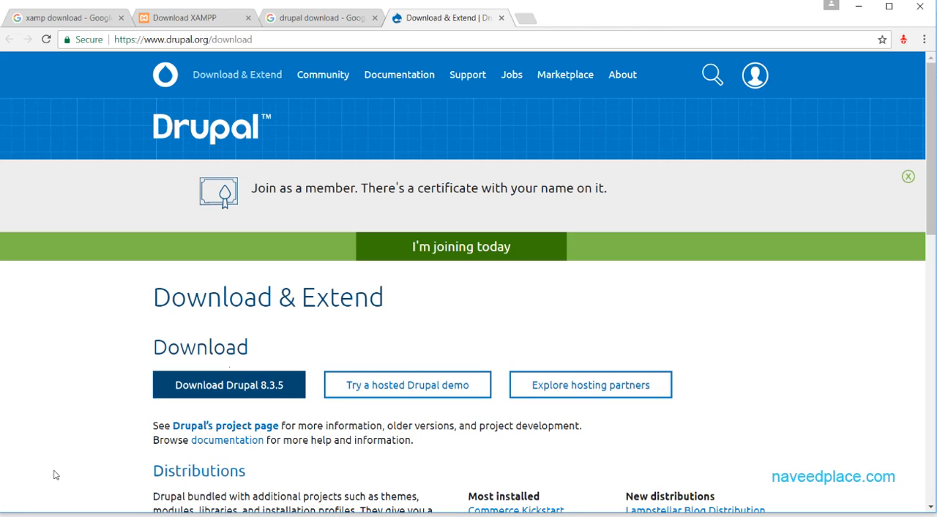
Review the "xamp download" search results and the Apache Friends XAMPP download page.
click(26, 20)
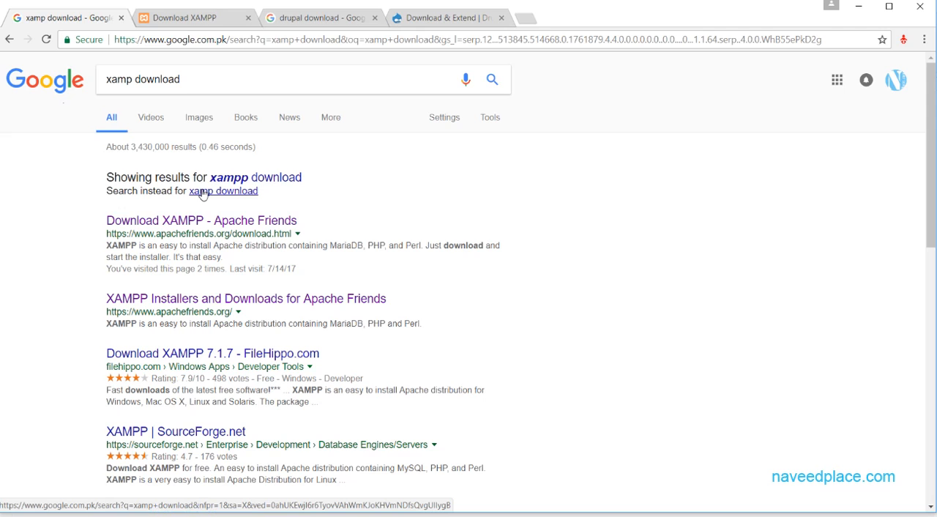
click(410, 26)
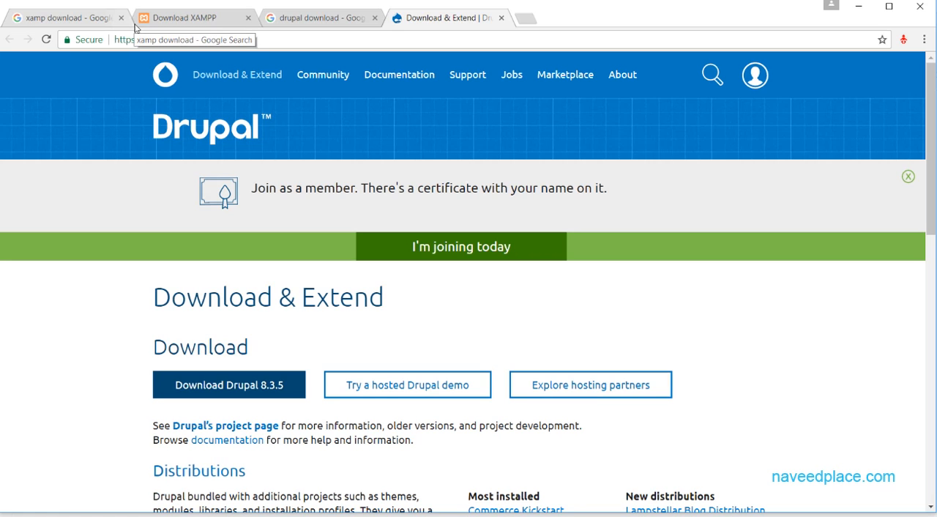
click(64, 18)
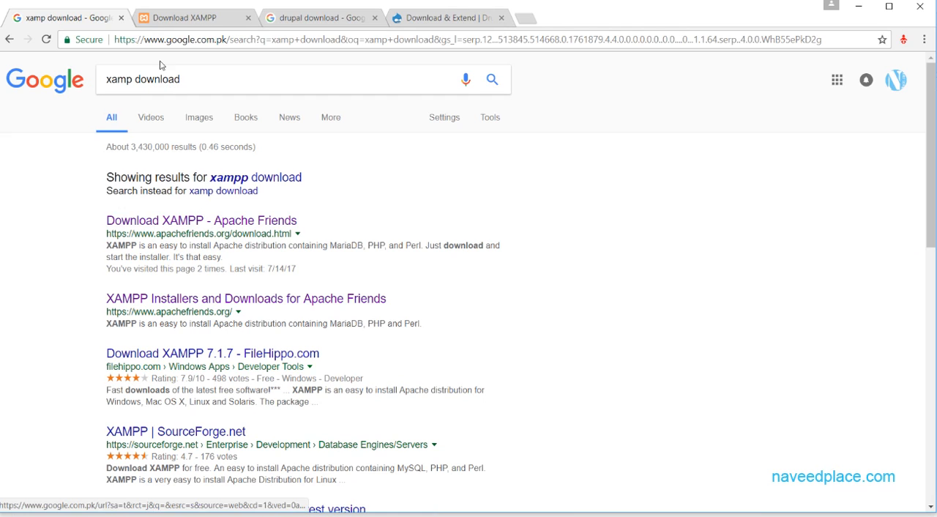
click(181, 20)
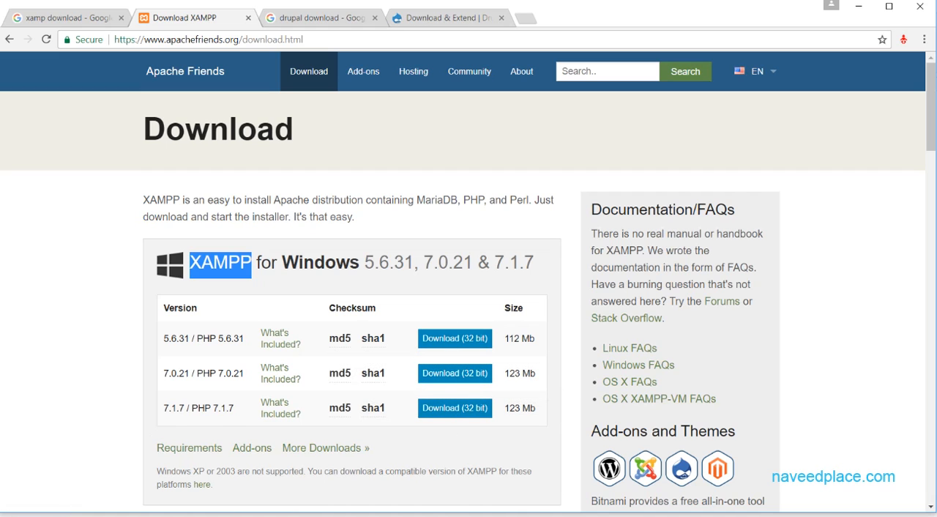
Switch to the File Explorer window showing htdocs and open the Windows (C:) drive.
click(62, 499)
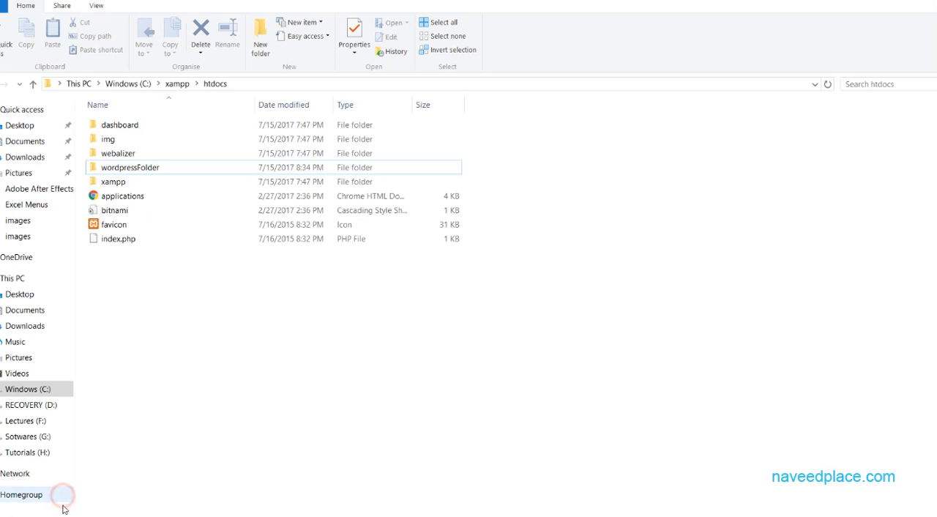
mouse_move(63, 508)
click(163, 476)
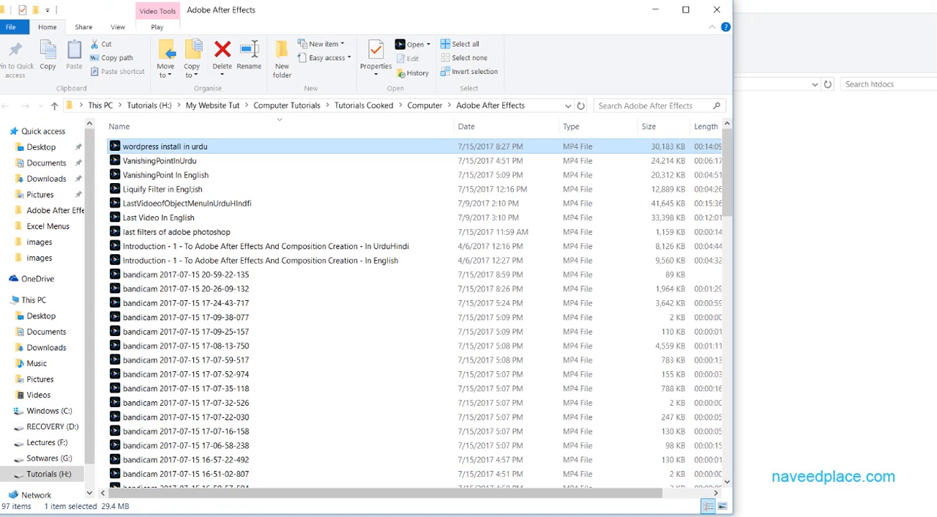
click(44, 475)
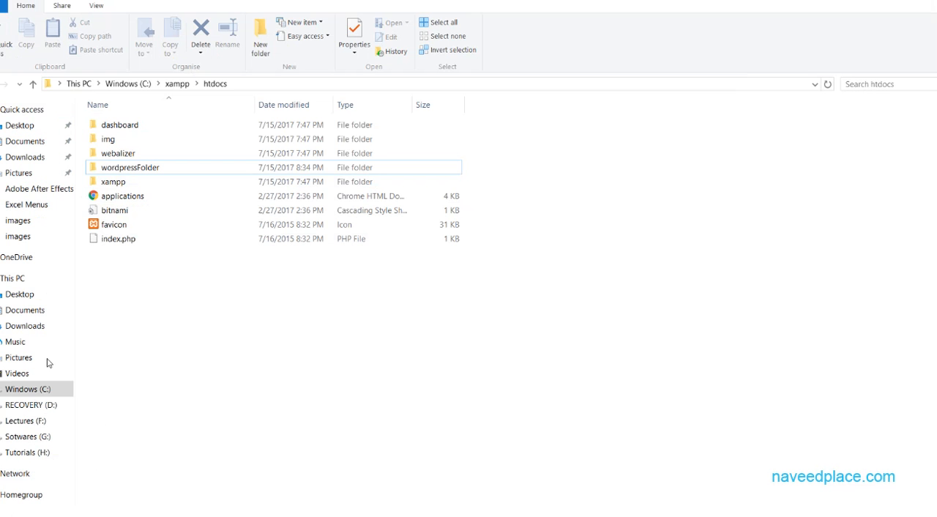
click(28, 389)
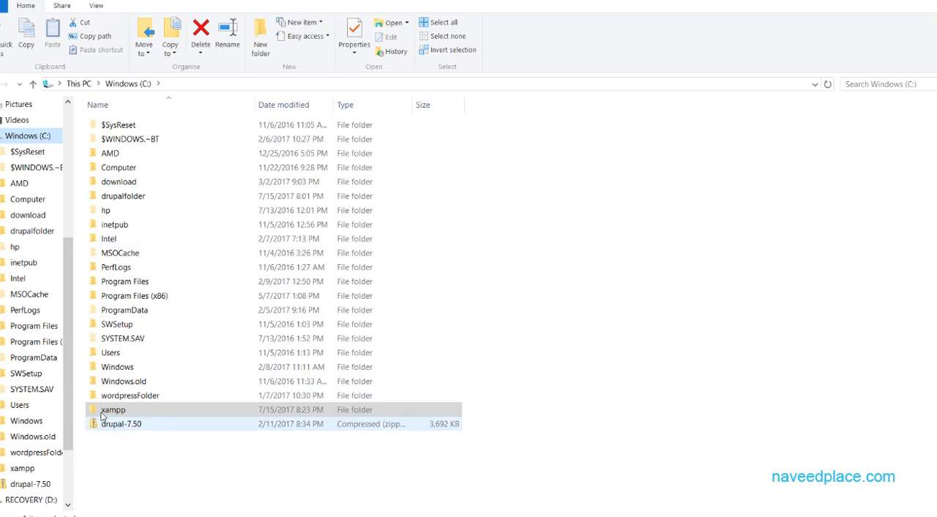
Examine the contents of drupalfolder and locate the xampp folder on the C: drive.
double_click(134, 196)
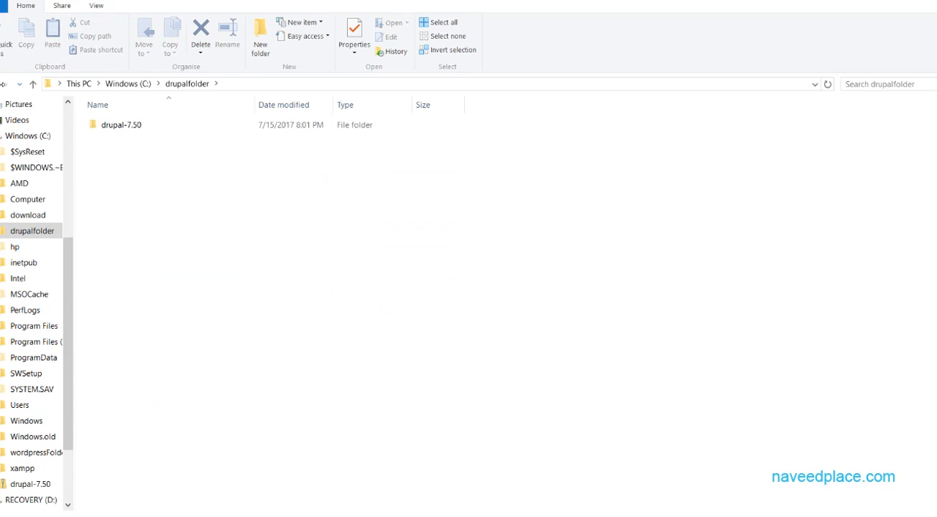
key(alt+Left)
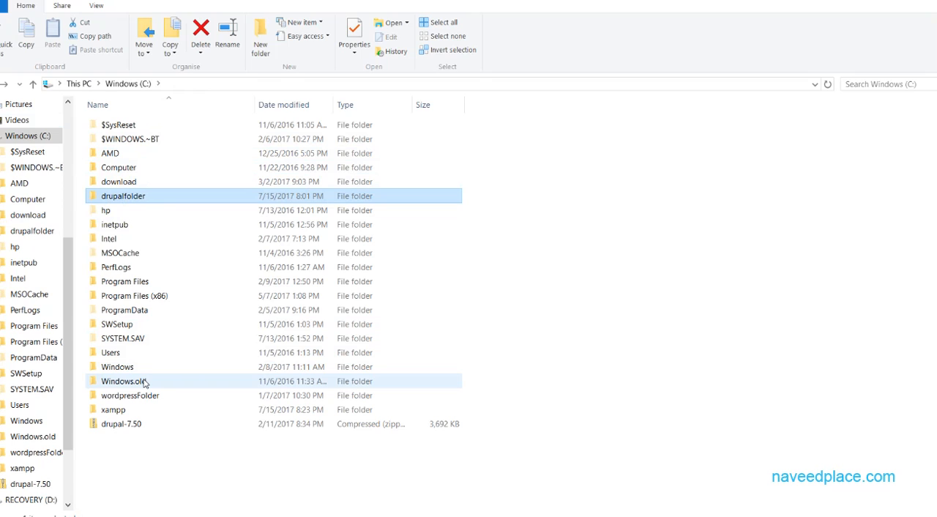
mouse_move(144, 382)
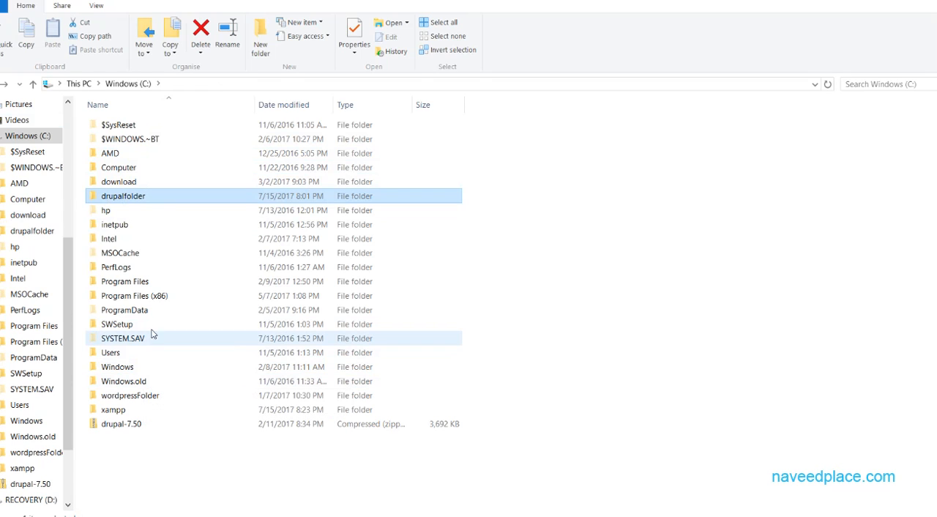
double_click(151, 196)
click(27, 136)
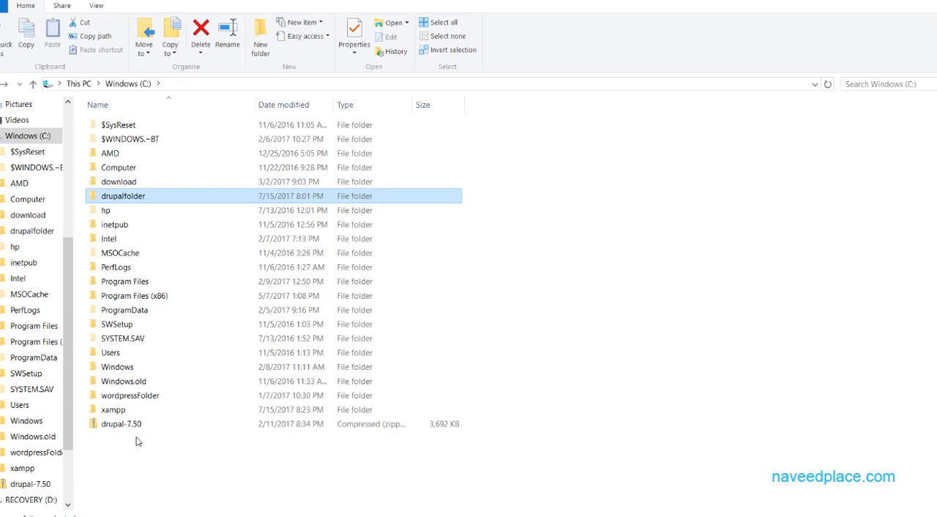
click(110, 412)
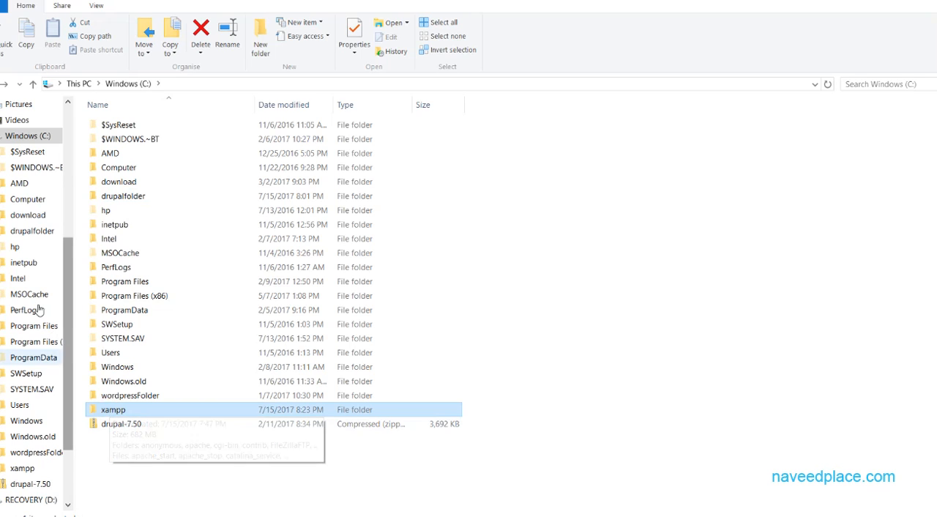
click(30, 137)
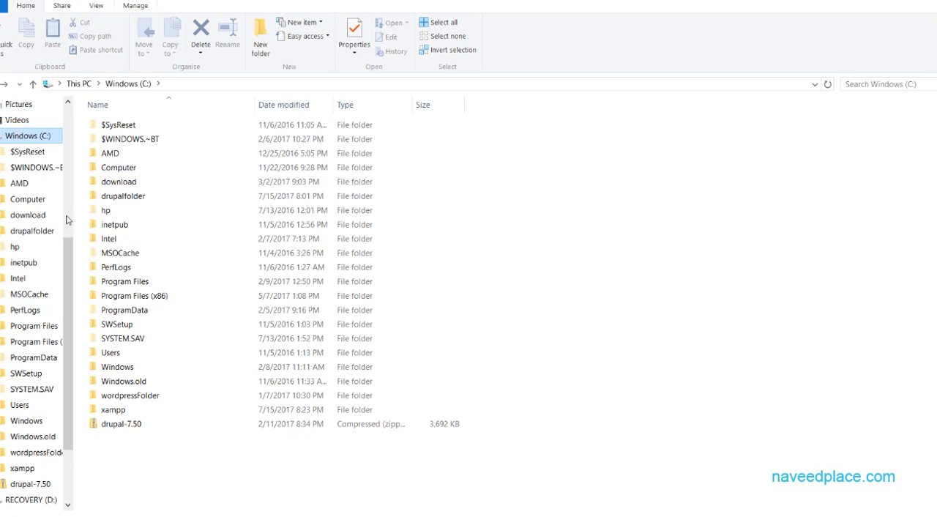
click(127, 410)
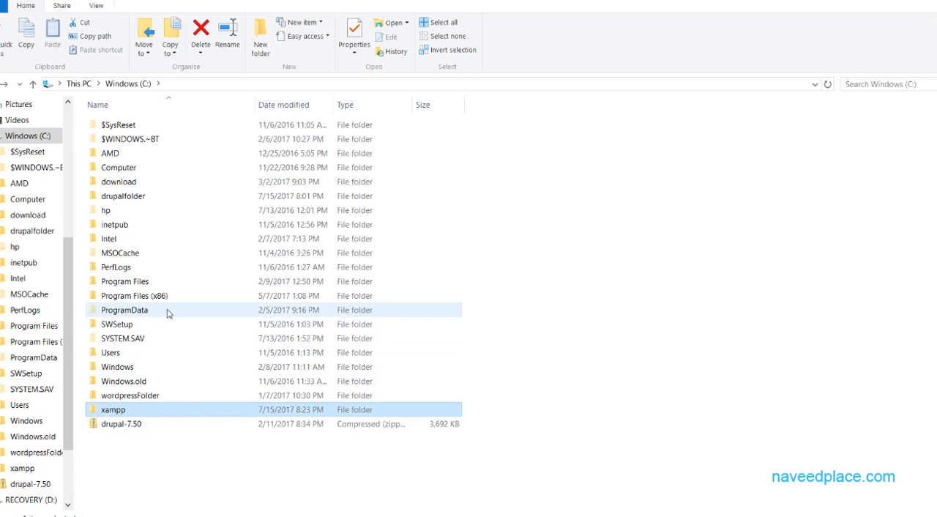
Copy drupalfolder from the C: drive into C:\xampp\htdocs.
click(125, 202)
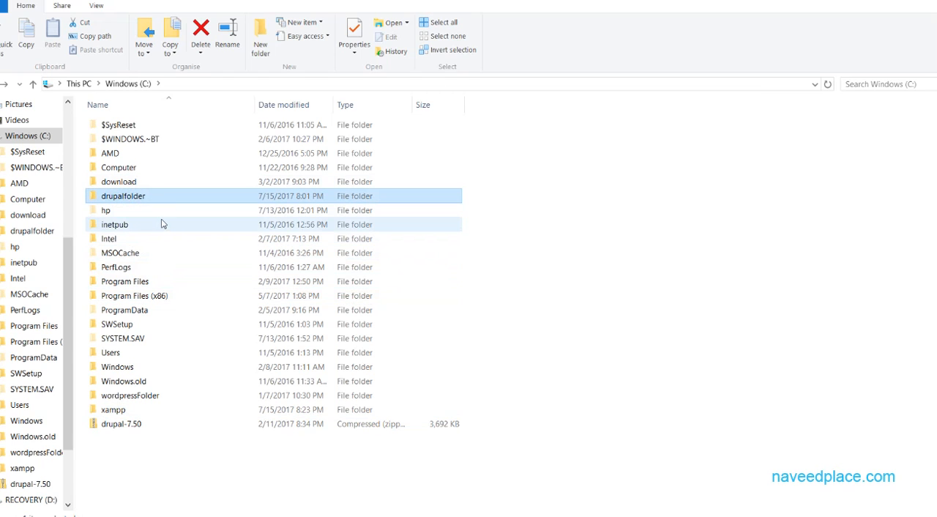
key(ctrl+c)
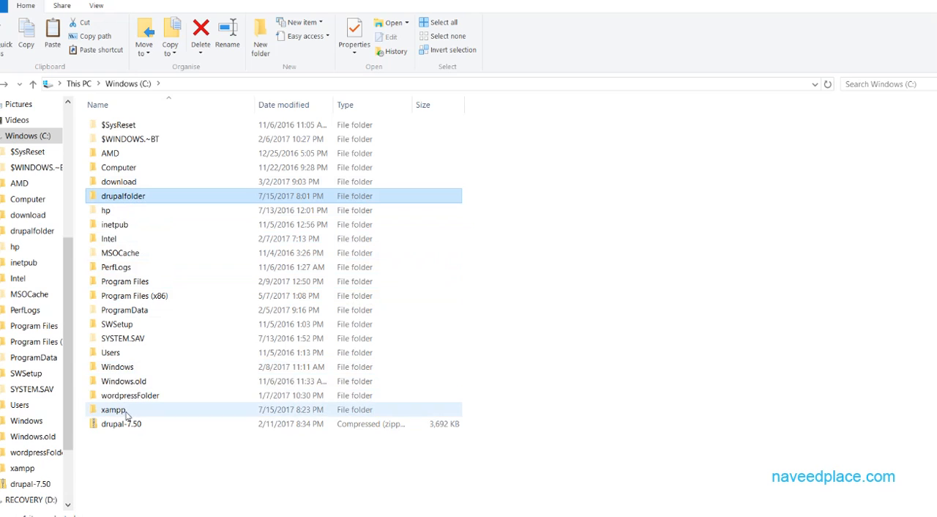
double_click(126, 412)
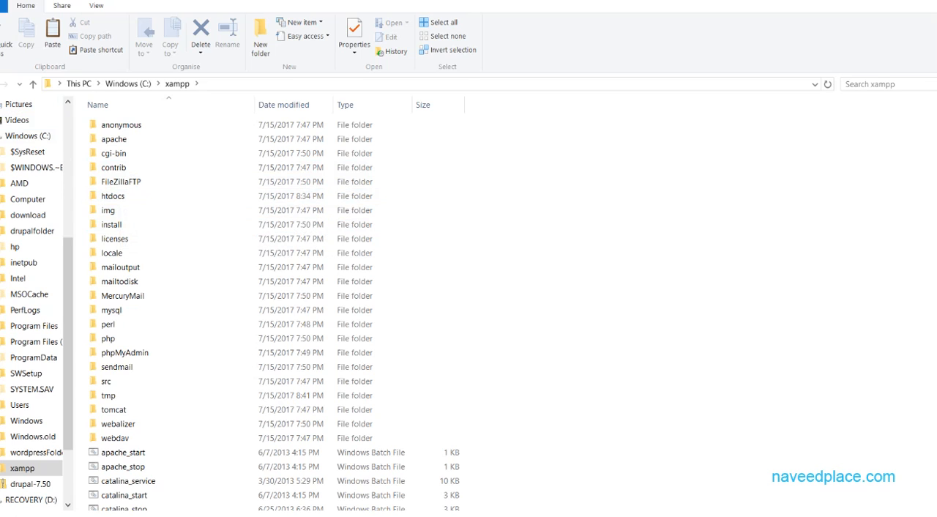
key(BackSpace)
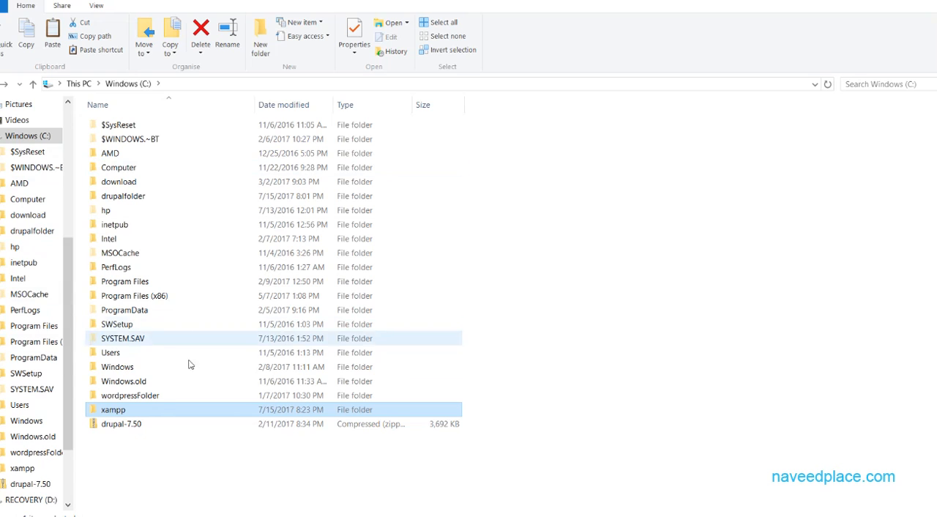
double_click(151, 411)
double_click(117, 196)
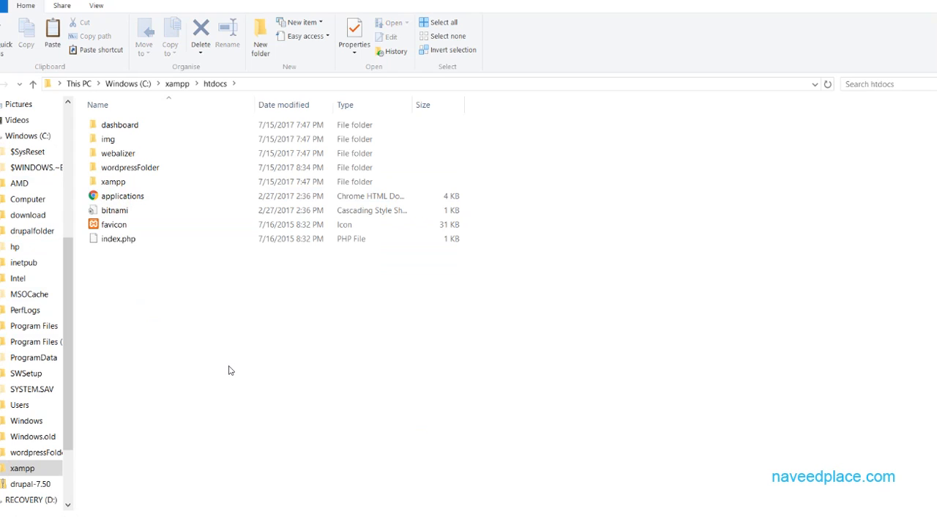
key(ctrl+v)
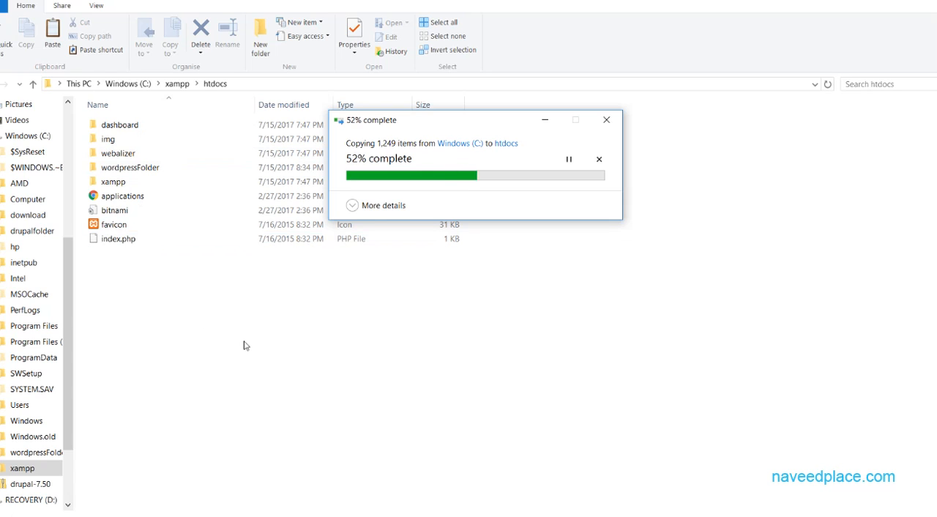
right_click(246, 306)
click(260, 379)
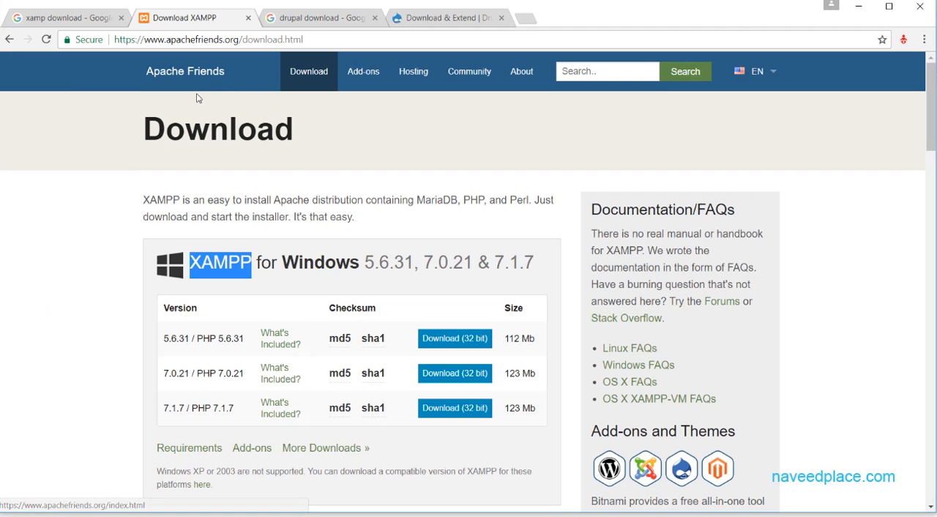
Switch to Chrome and enter the address beginning localhost/ in a new browser tab, without any suggested path.
click(526, 16)
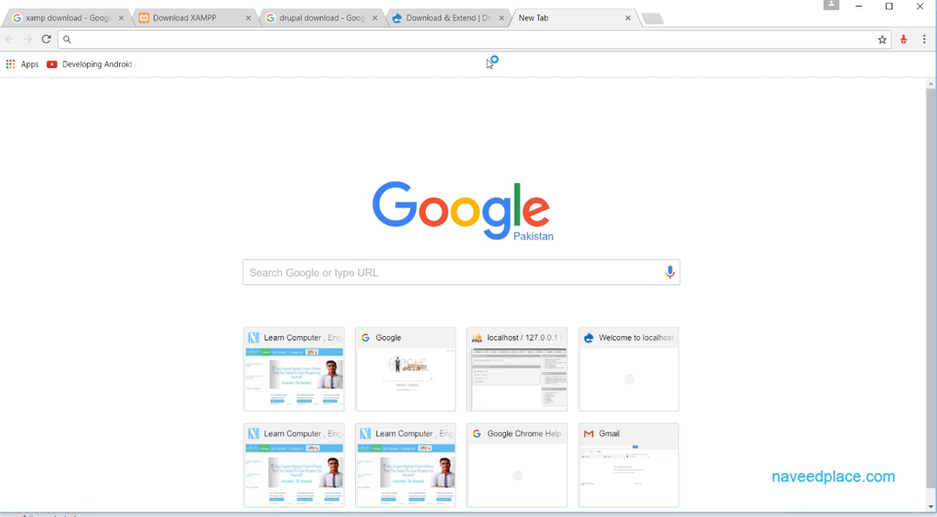
text(localhost/phpmyadmin/)
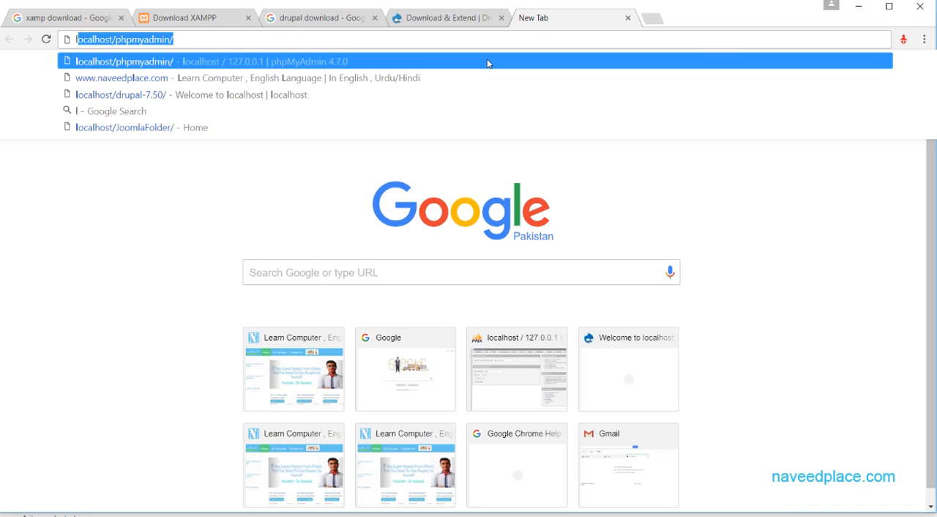
key(Right)
key(BackSpace)
key(BackSpace)
key(BackSpace)
key(BackSpace)
key(BackSpace)
key(BackSpace)
key(BackSpace)
key(BackSpace)
key(BackSpace)
key(BackSpace)
key(BackSpace)
key(BackSpace)
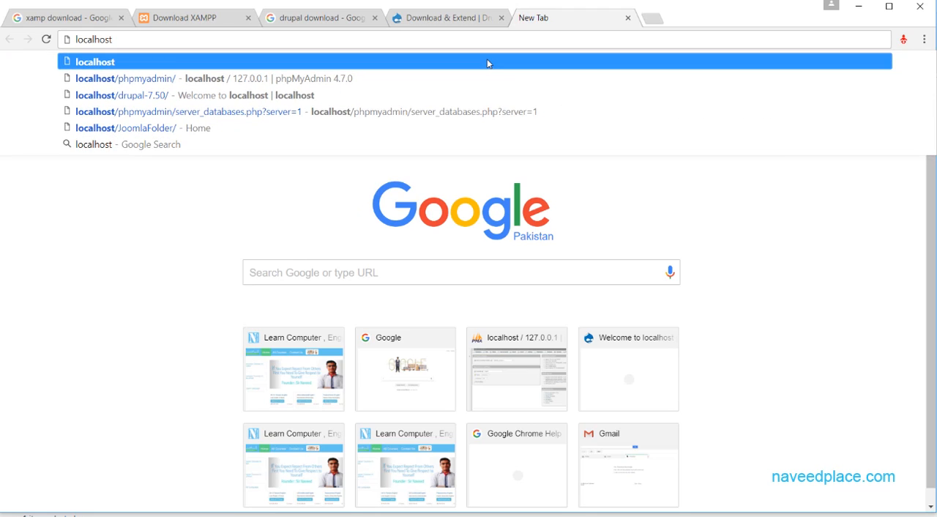
text(/)
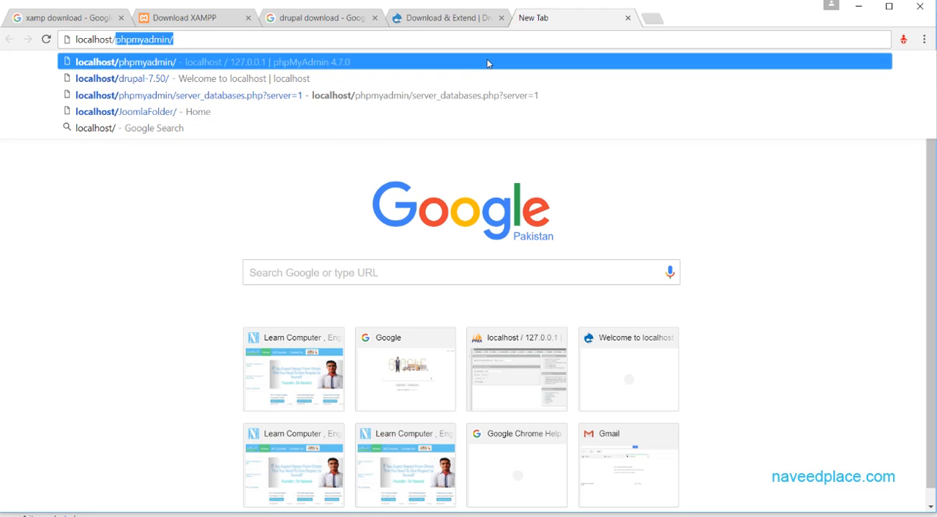
key(BackSpace)
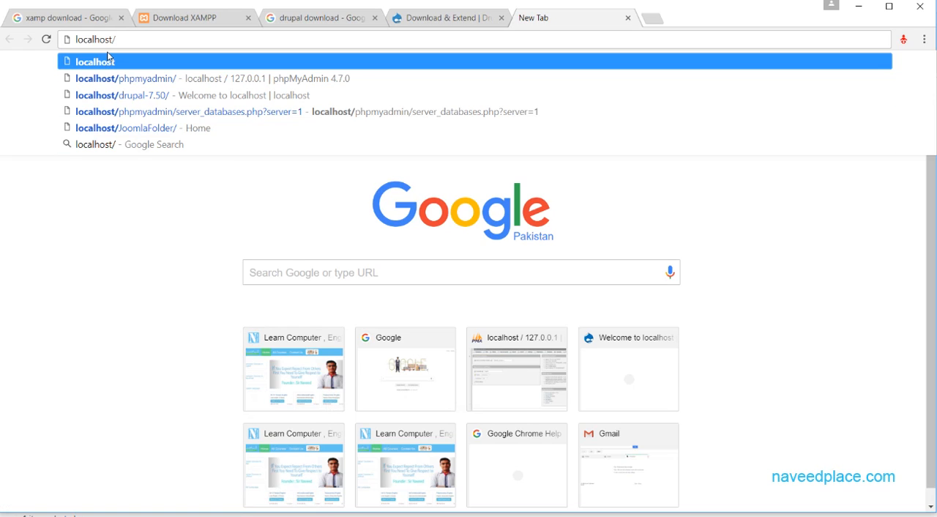
Copy the name of drupalfolder from htdocs in File Explorer, then switch to Chrome and load localhost/drupalfolder.
click(107, 515)
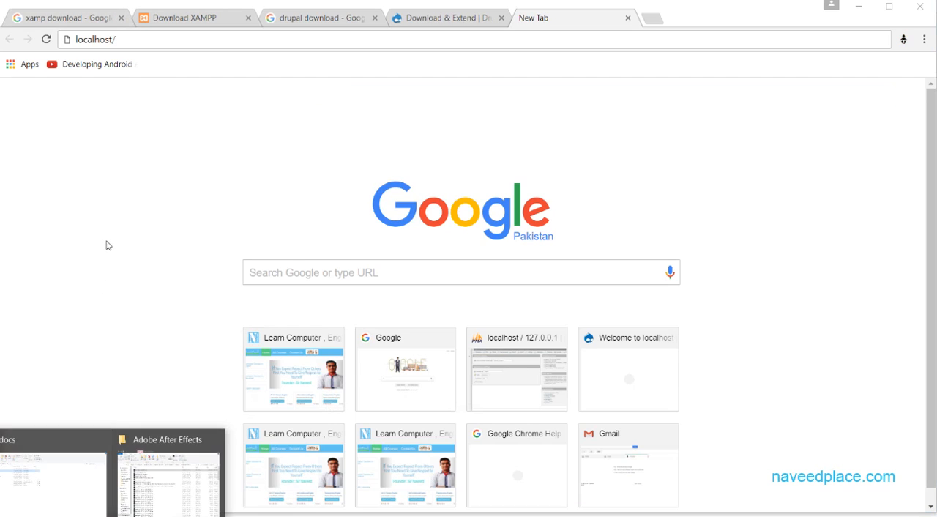
click(50, 514)
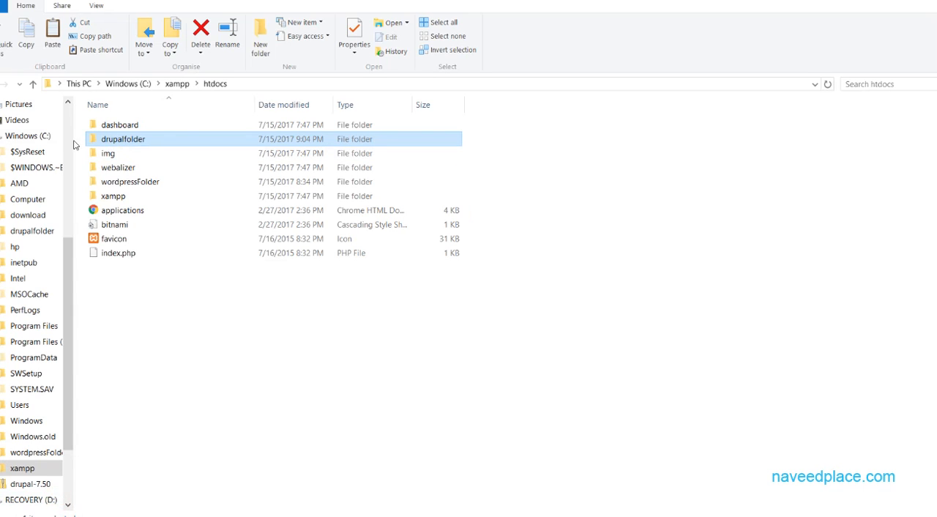
key(F2)
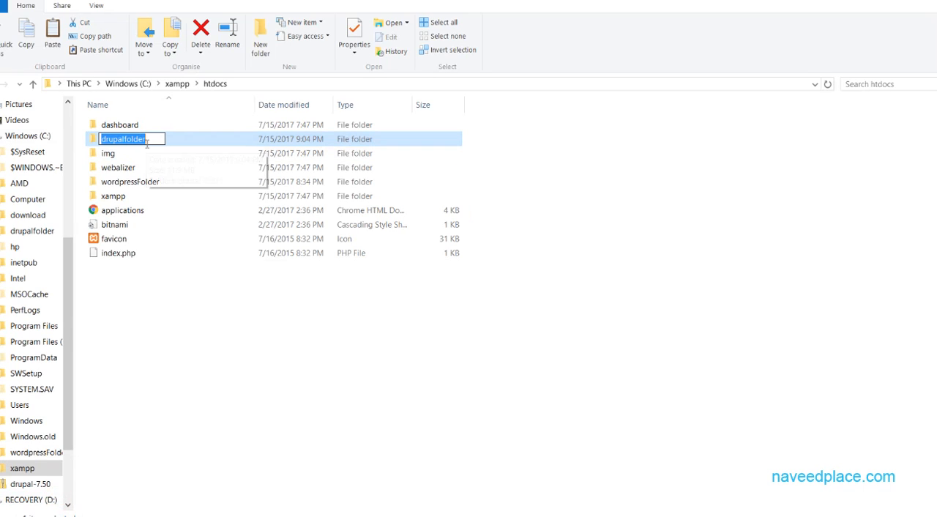
key(ctrl+c)
key(alt+Tab)
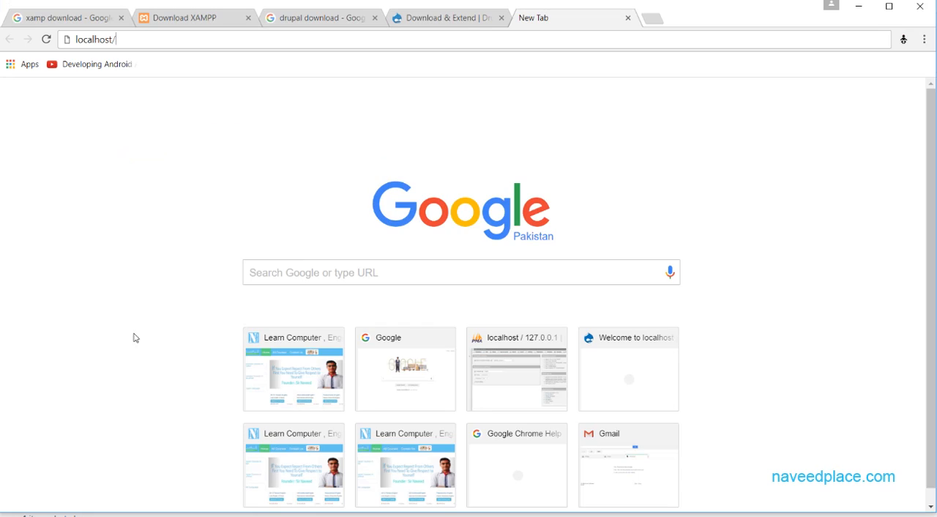
key(ctrl+v)
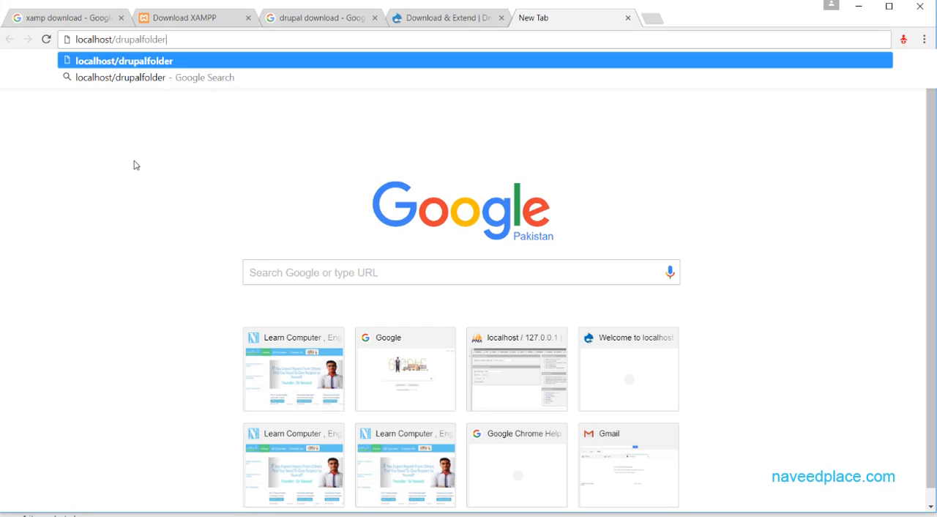
key(Return)
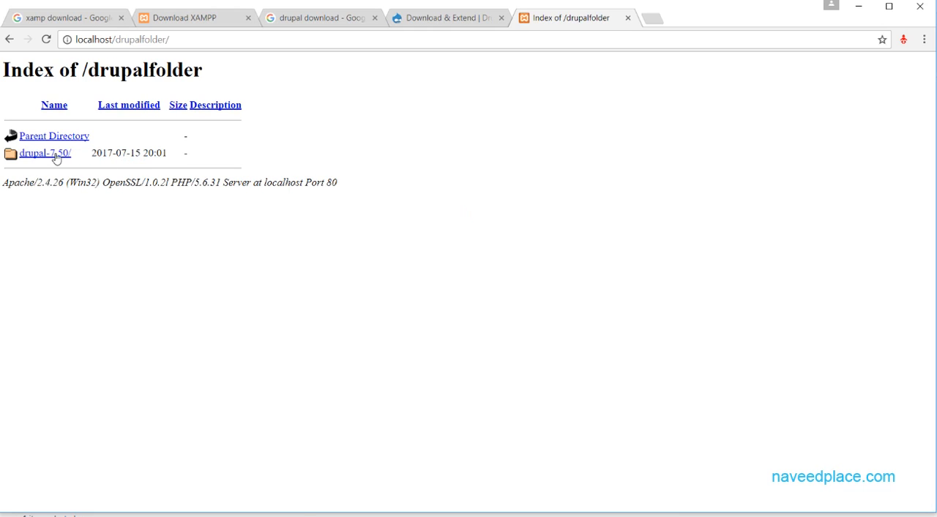
Open the drupal-7.50 installer and continue with the Standard profile and the English language.
click(56, 159)
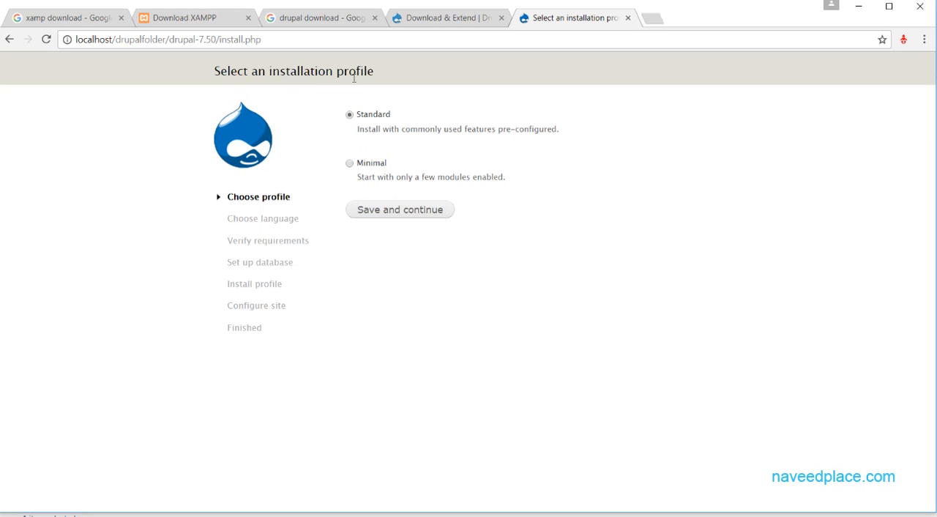
click(400, 211)
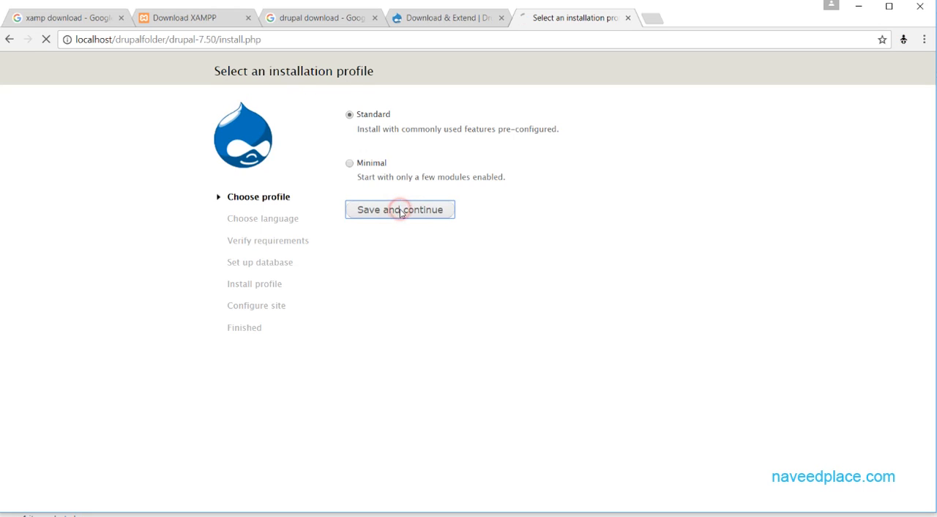
click(400, 168)
click(402, 207)
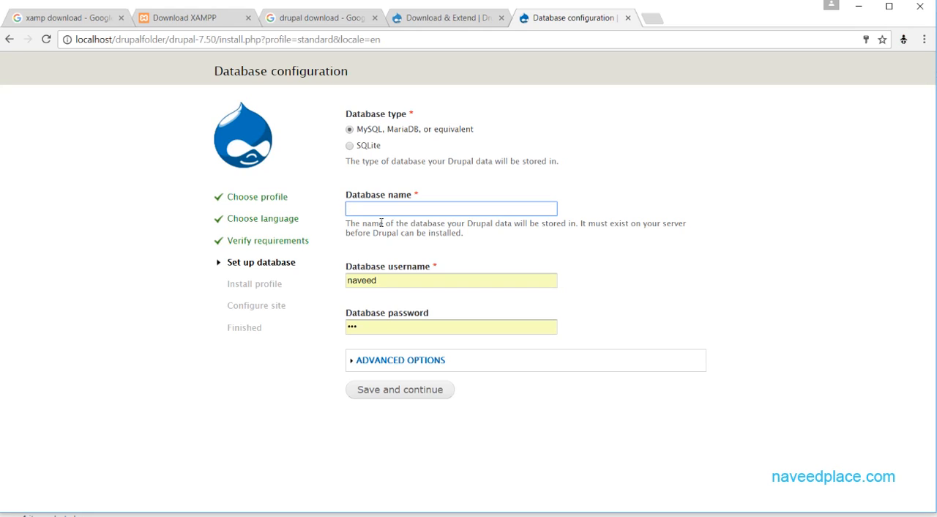
Open localhost/phpmyadmin/ in a new browser tab.
click(649, 19)
text(l)
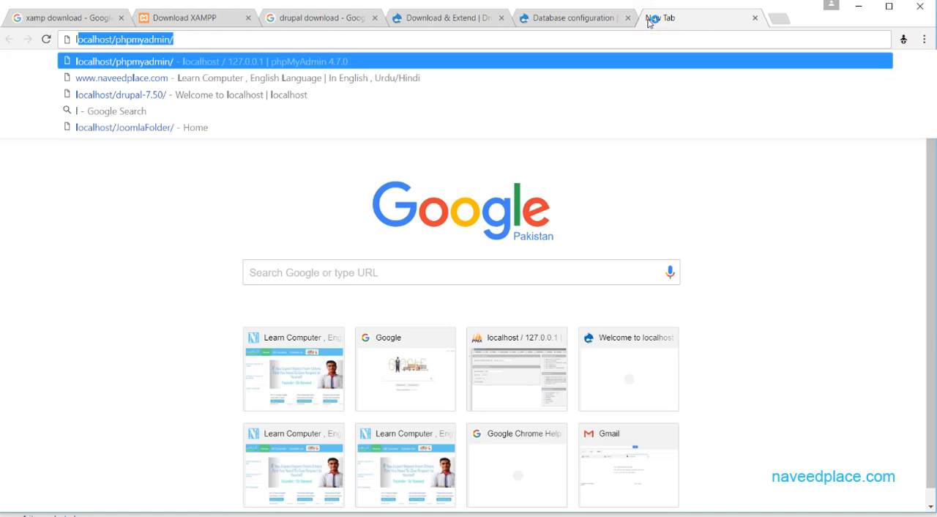
key(BackSpace)
text(ocalhost/phpmya)
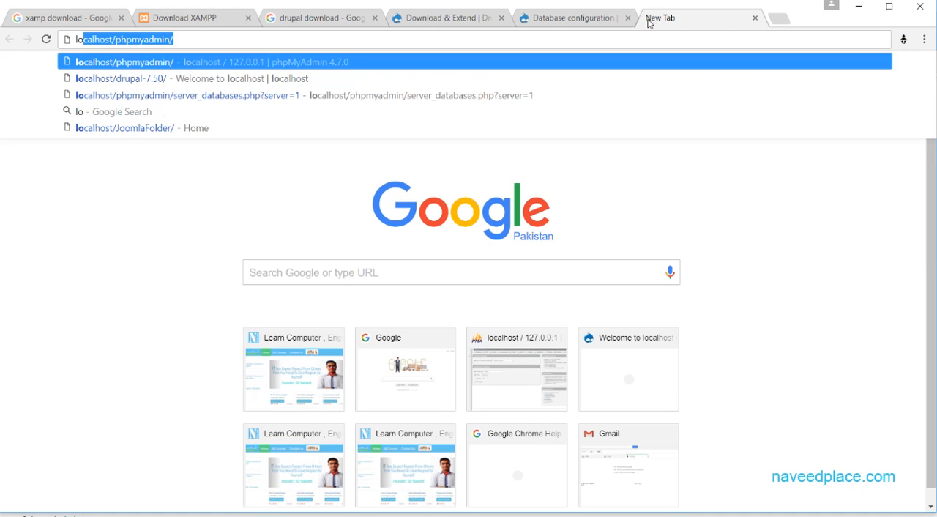
key(BackSpace)
key(BackSpace)
key(BackSpace)
key(BackSpace)
key(BackSpace)
key(BackSpace)
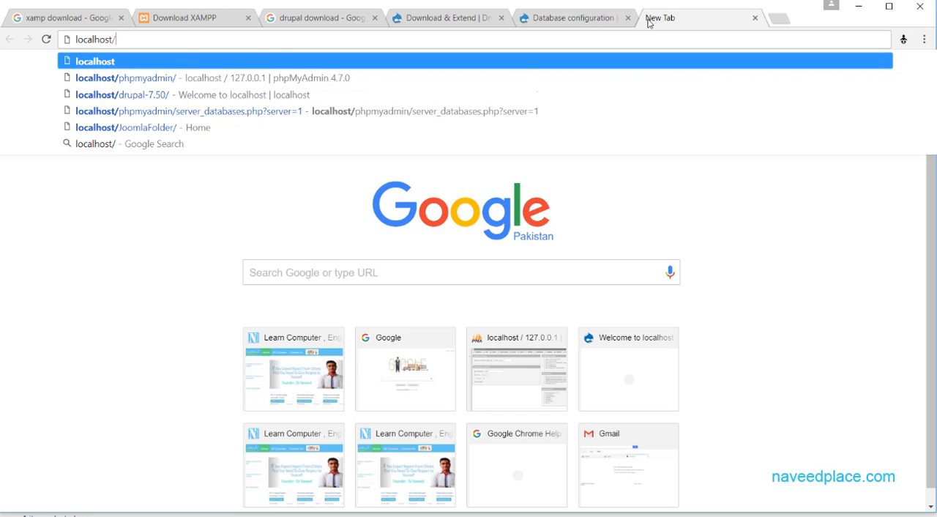
text(p)
key(BackSpace)
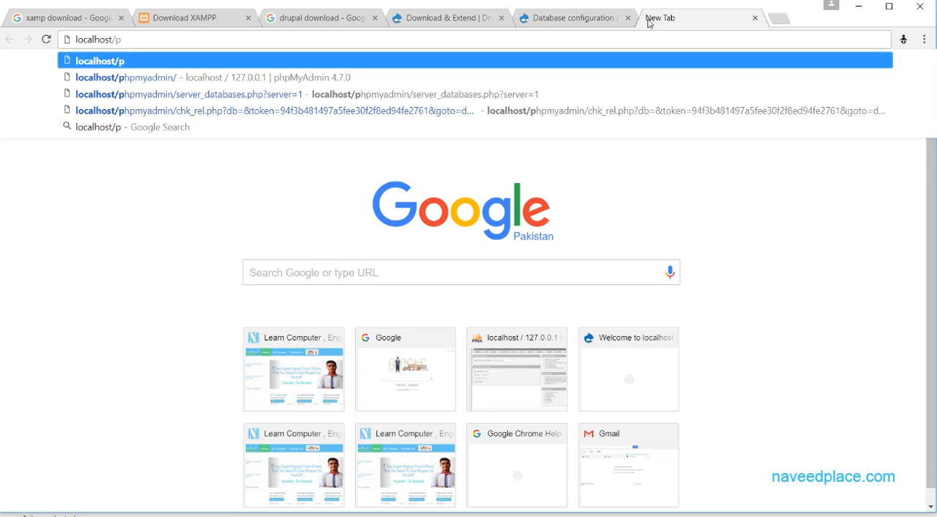
text(hu)
key(BackSpace)
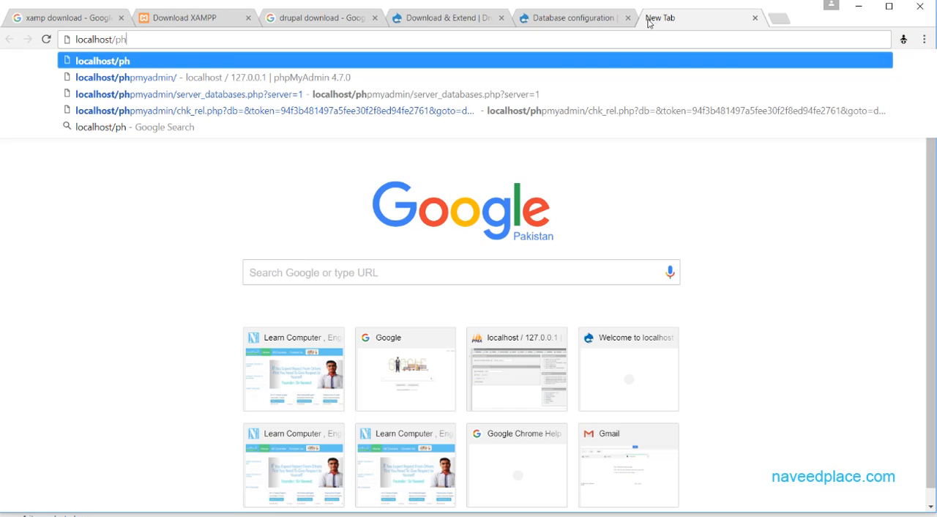
text(pmyadmin/)
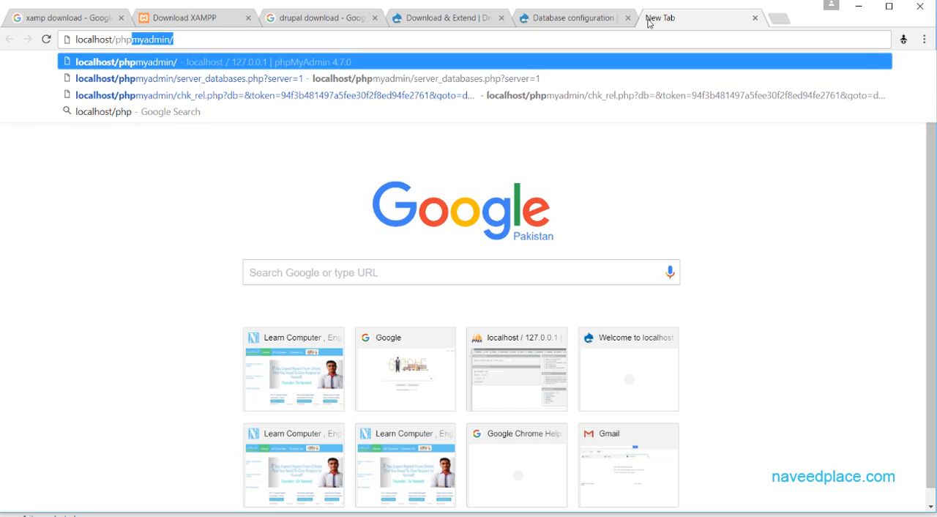
key(Return)
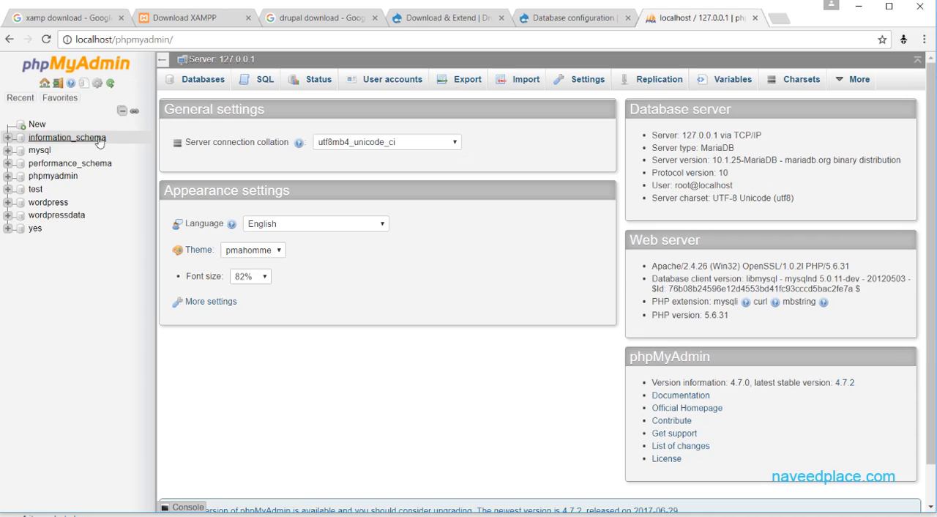
Create a new database named DrupalData in phpMyAdmin with the default collation, copying the name before creating it.
click(38, 125)
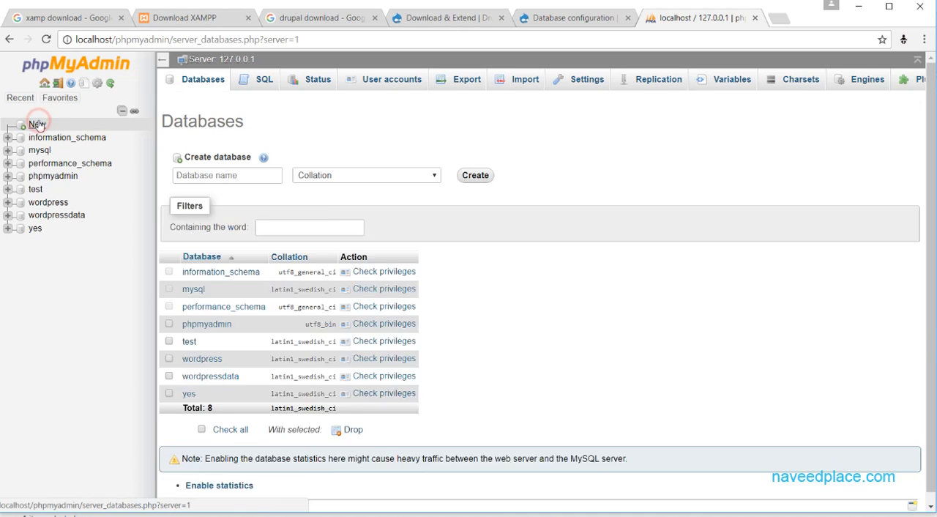
click(217, 174)
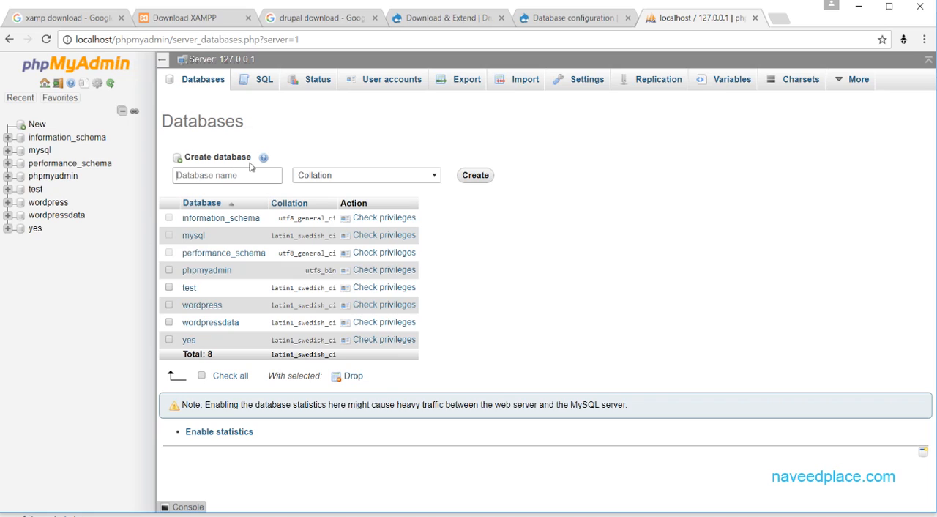
text(Drupalda)
key(BackSpace)
key(BackSpace)
text(F)
text(Data)
drag(242, 175, 166, 181)
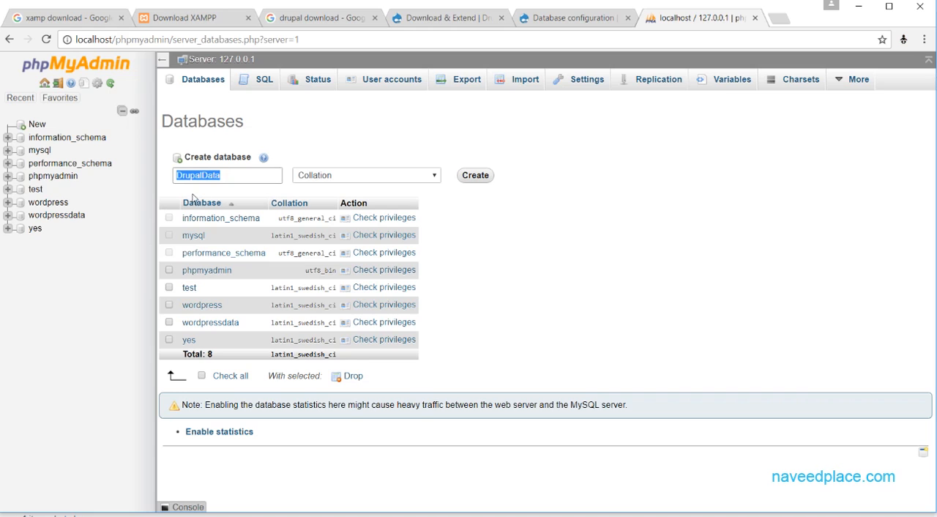
click(477, 176)
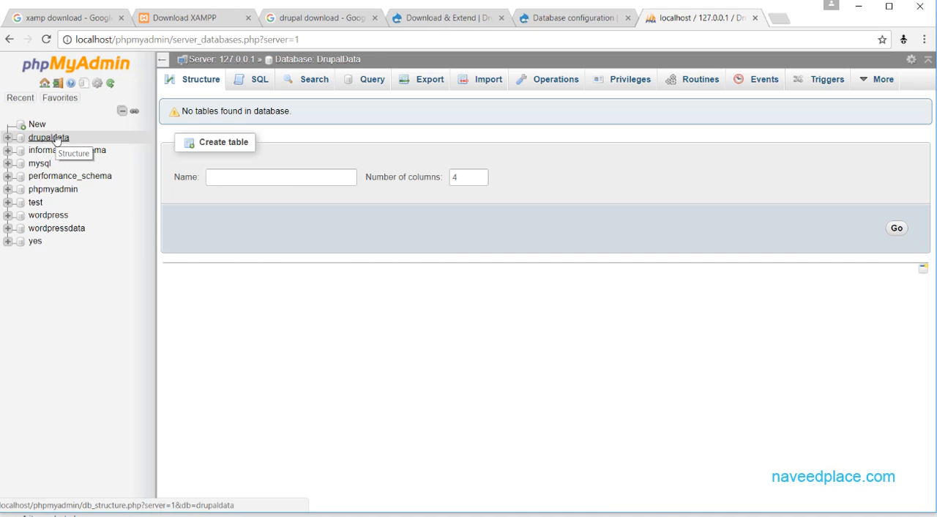
Close the phpMyAdmin tab and paste DrupalData as the database name in the Drupal installer.
click(754, 19)
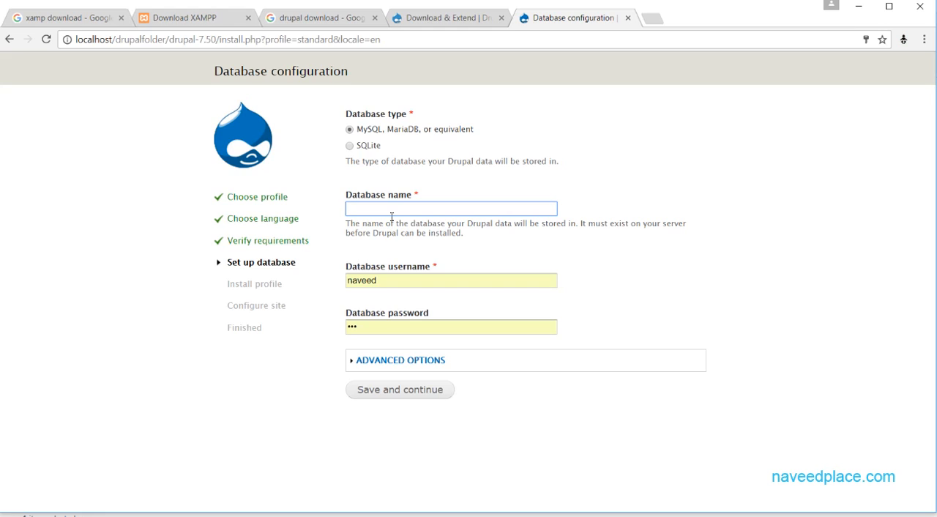
key(ctrl+v)
double_click(443, 209)
text(sd)
key(BackSpace)
key(BackSpace)
key(ctrl+v)
Clear the prefilled database username and database password.
double_click(424, 282)
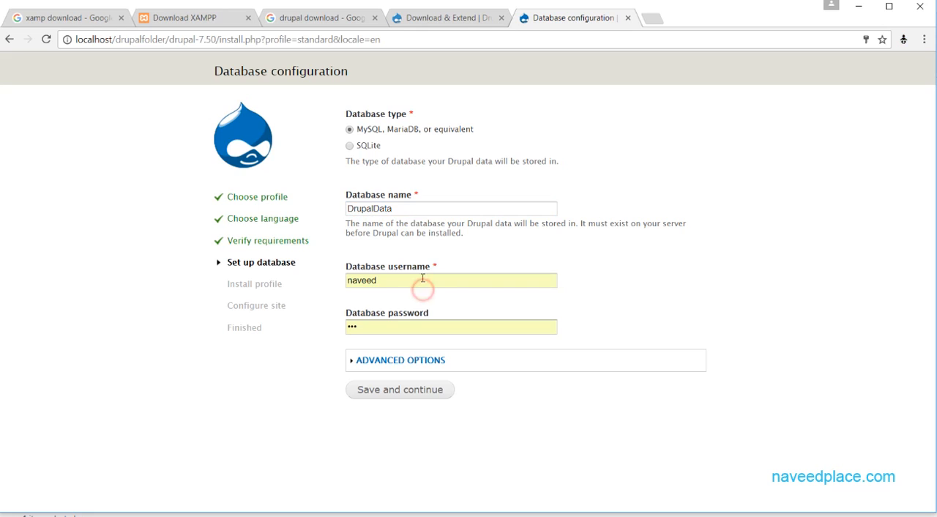
key(BackSpace)
click(307, 320)
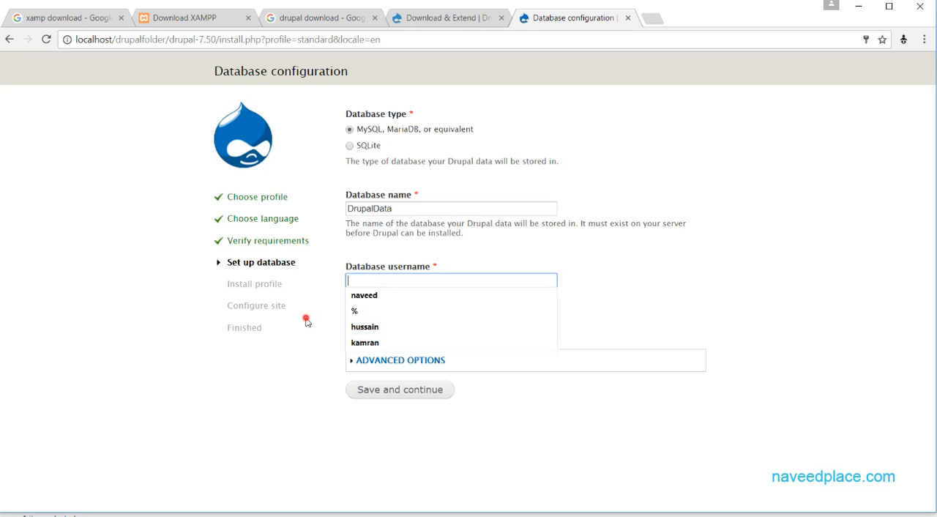
double_click(399, 332)
key(BackSpace)
click(393, 282)
click(230, 353)
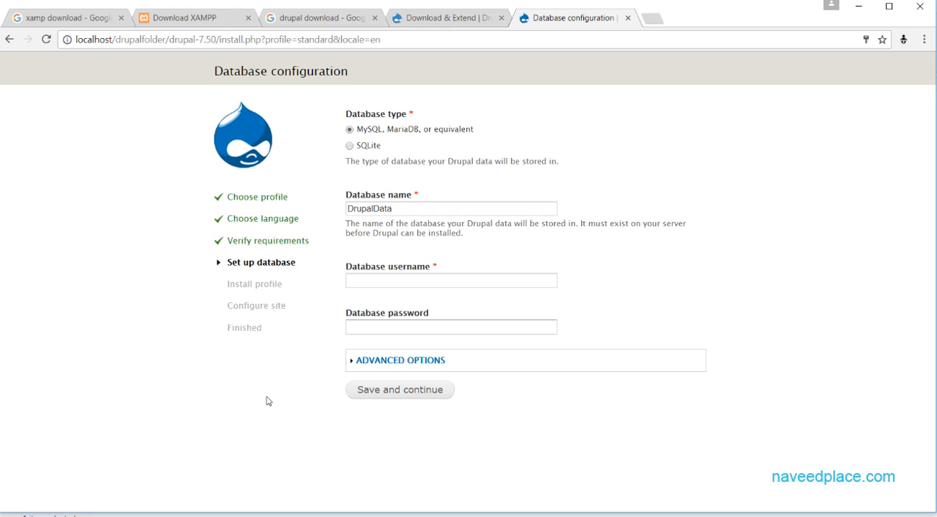
Set the database username to root, leave the password blank, and submit the database configuration to start the installation.
click(366, 282)
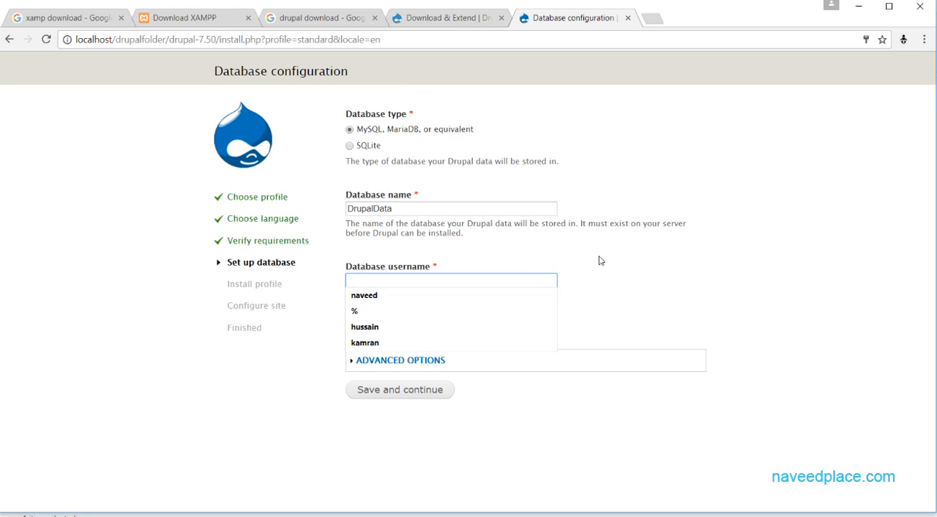
text(root)
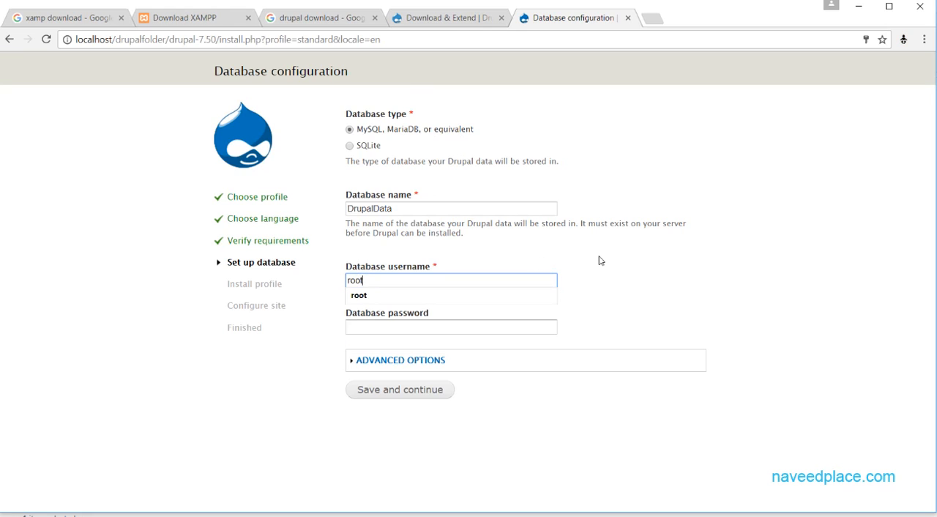
click(598, 260)
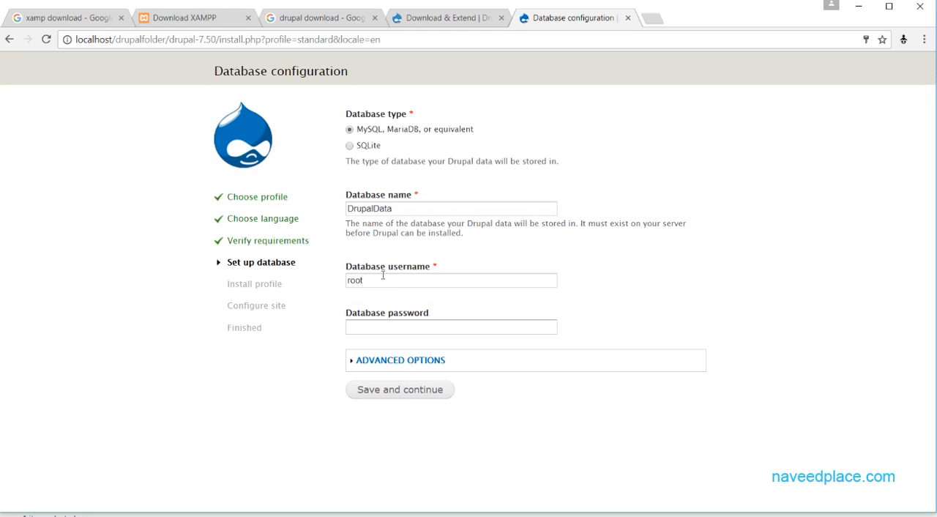
click(393, 391)
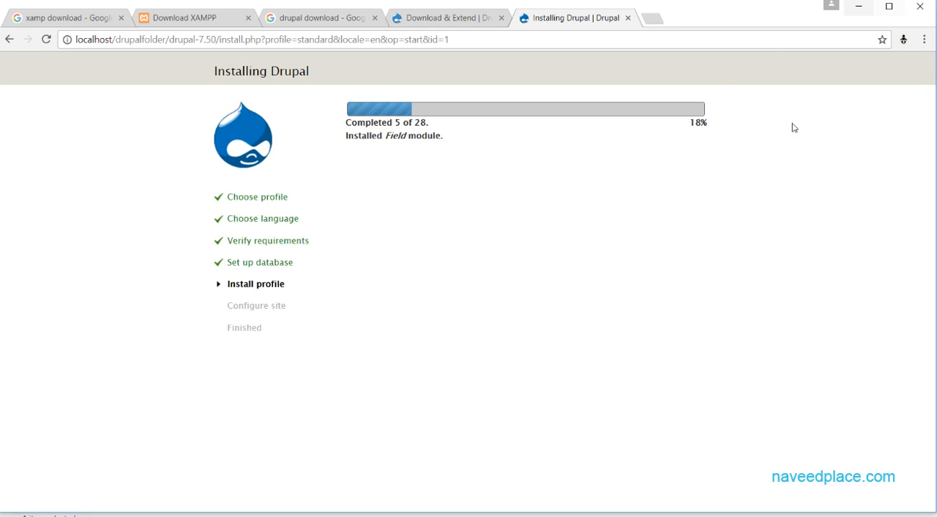
triple_click(695, 123)
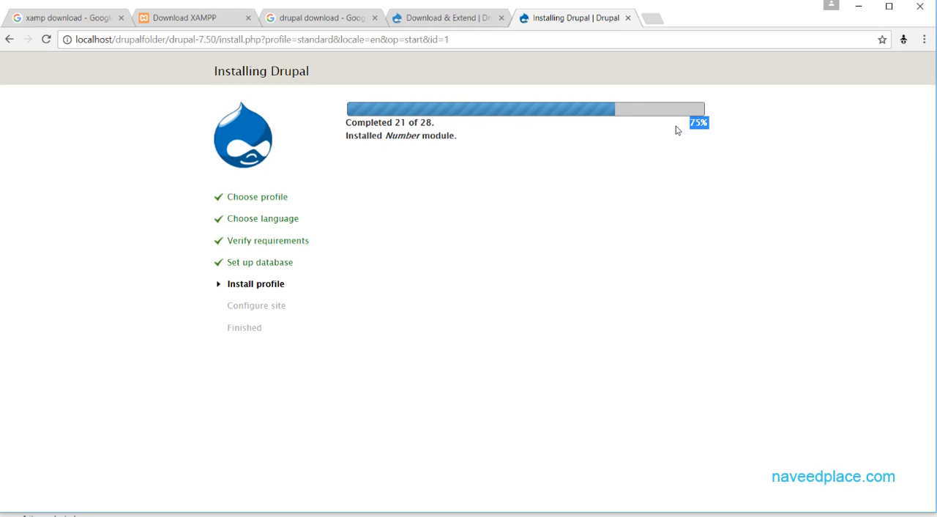
click(671, 163)
triple_click(707, 123)
click(692, 142)
triple_click(690, 125)
drag(688, 123, 710, 122)
drag(707, 123, 703, 117)
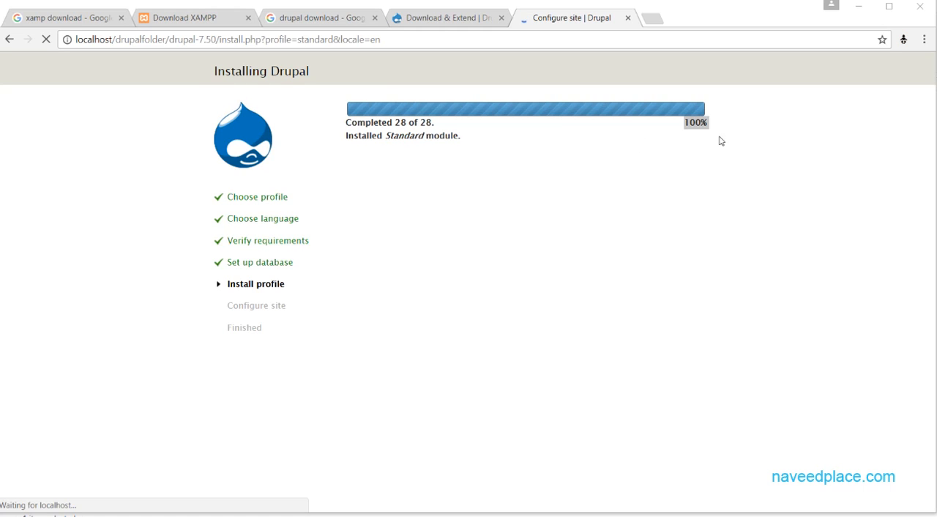
Replace the default site name with naveedplace.com.
drag(421, 157, 312, 161)
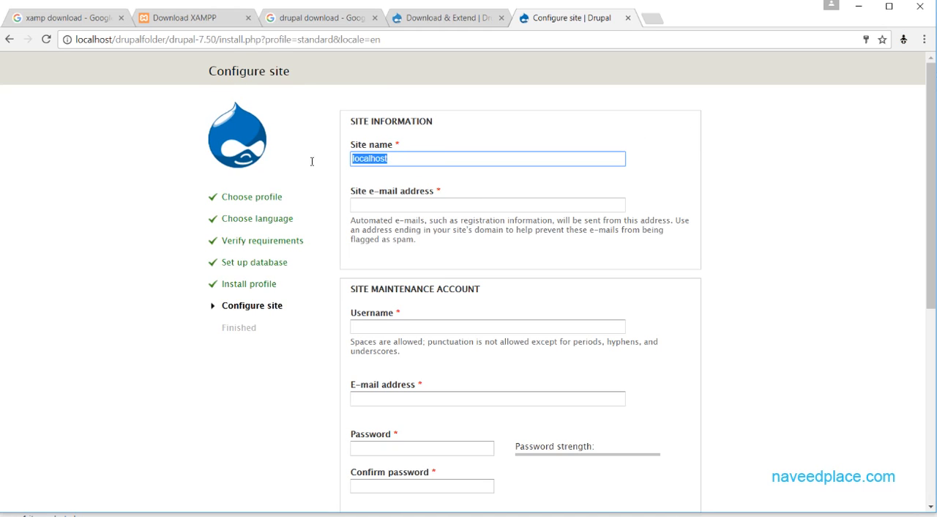
drag(432, 156, 355, 159)
text(naveed)
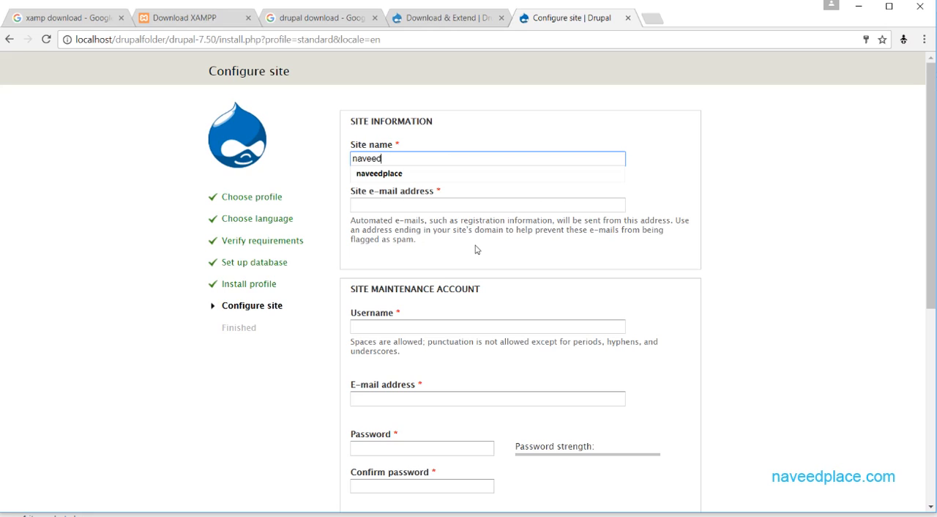
text(place.com)
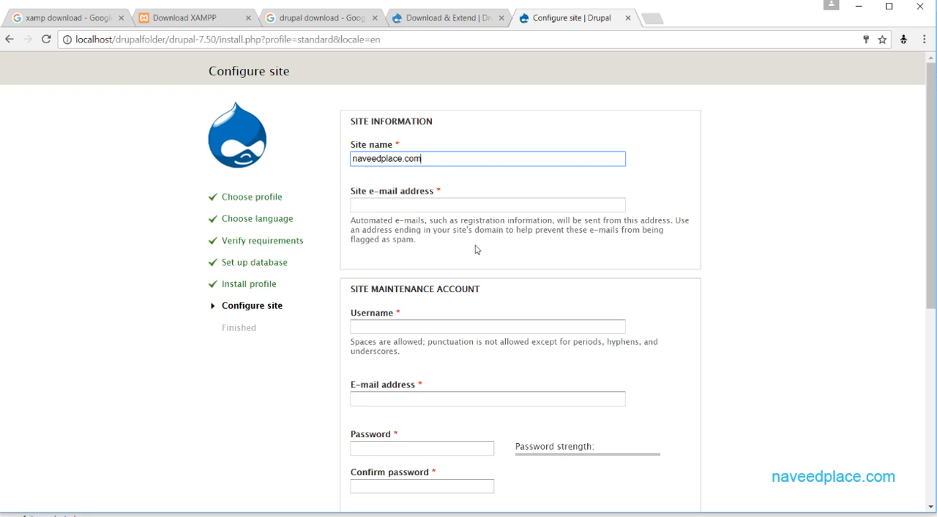
Fill in the site e-mail address in the site information section.
click(436, 203)
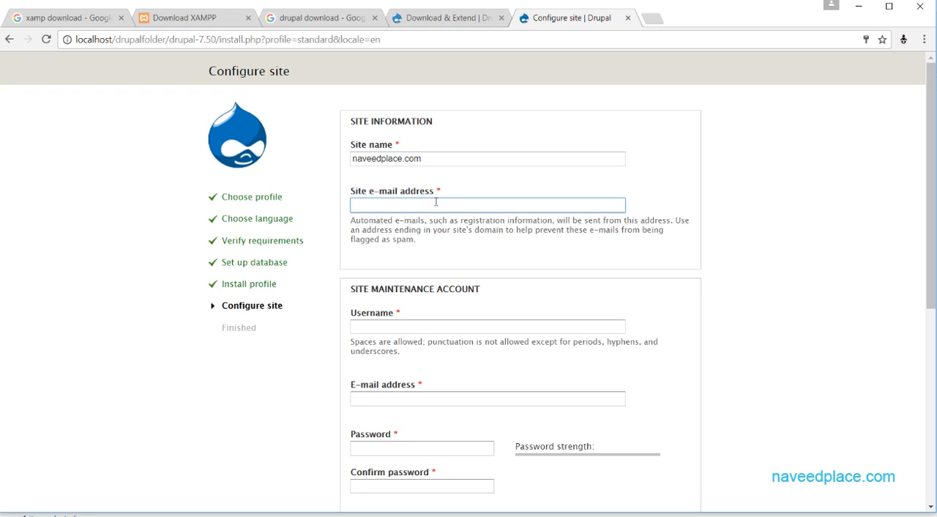
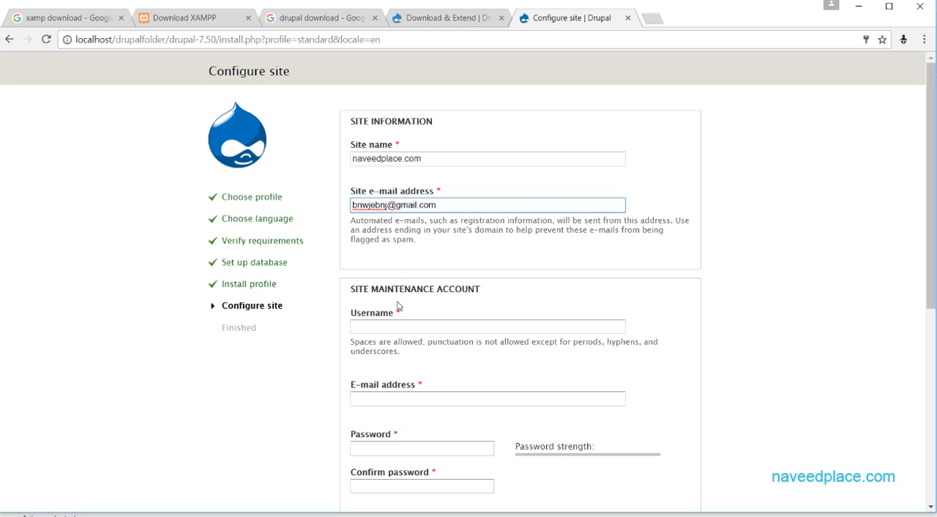
Fill in the username for the site maintenance account.
click(388, 325)
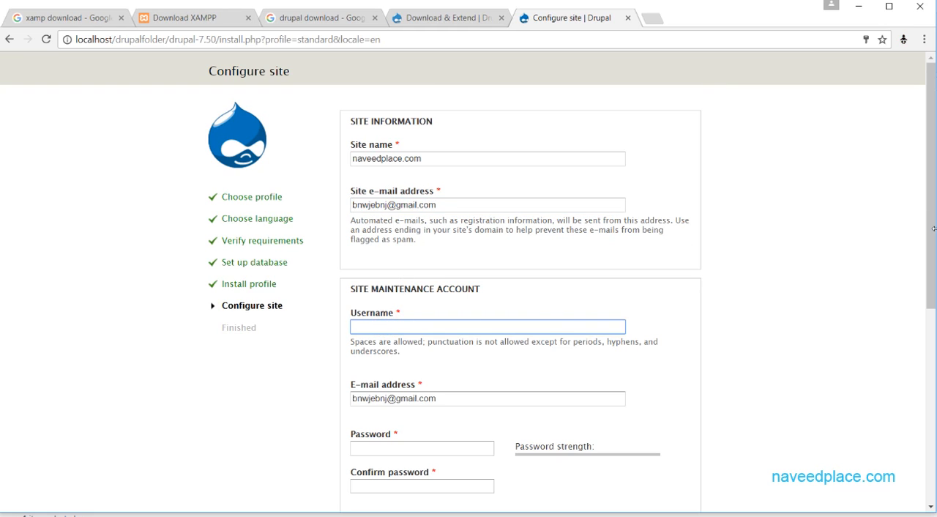
scroll(544, 283, down, 1)
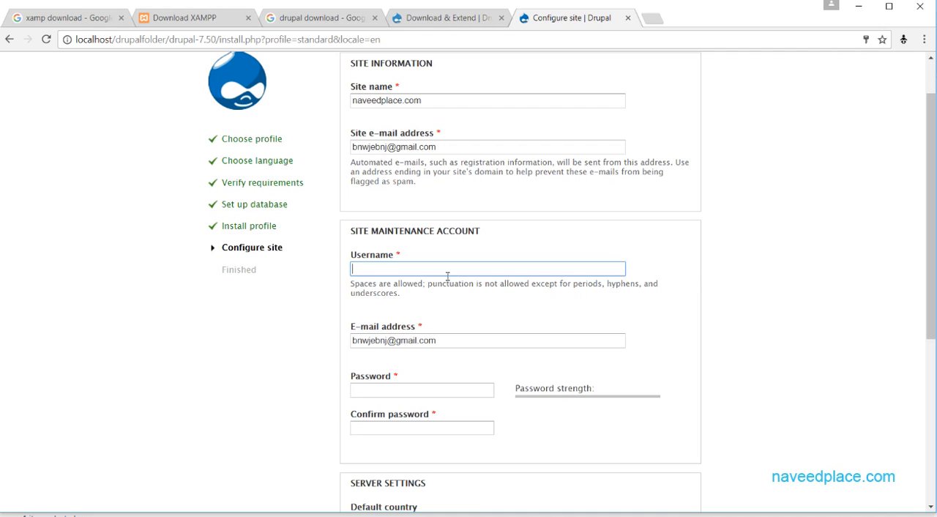
text(naveed)
click(447, 282)
Enter the site maintenance account password and repeat it in the password confirmation.
click(390, 394)
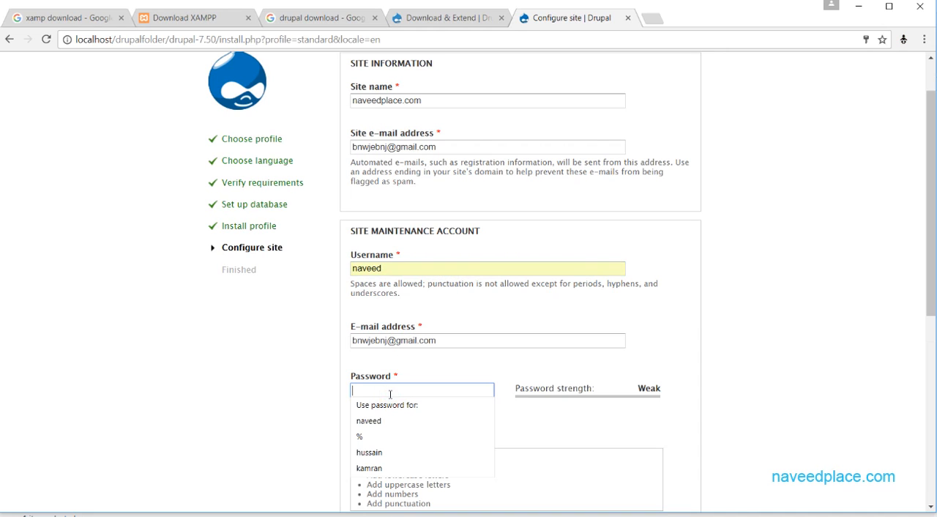
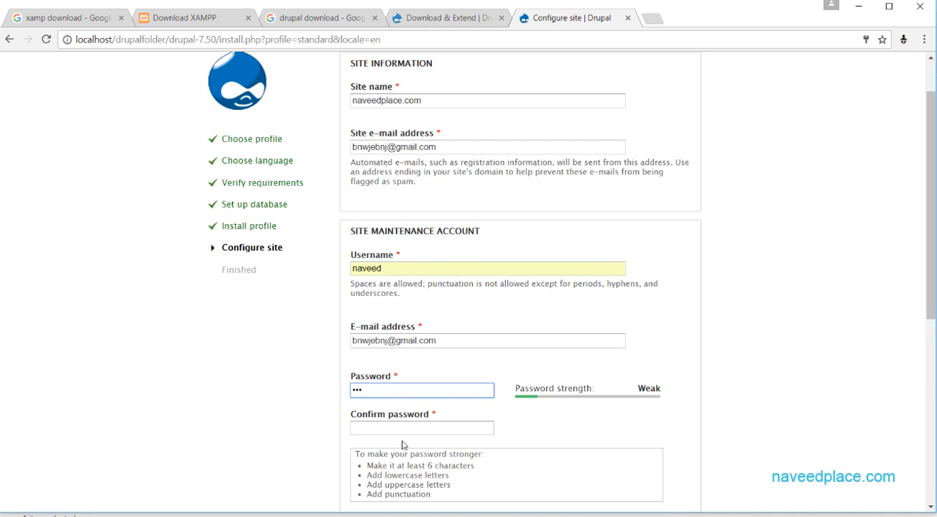
click(402, 429)
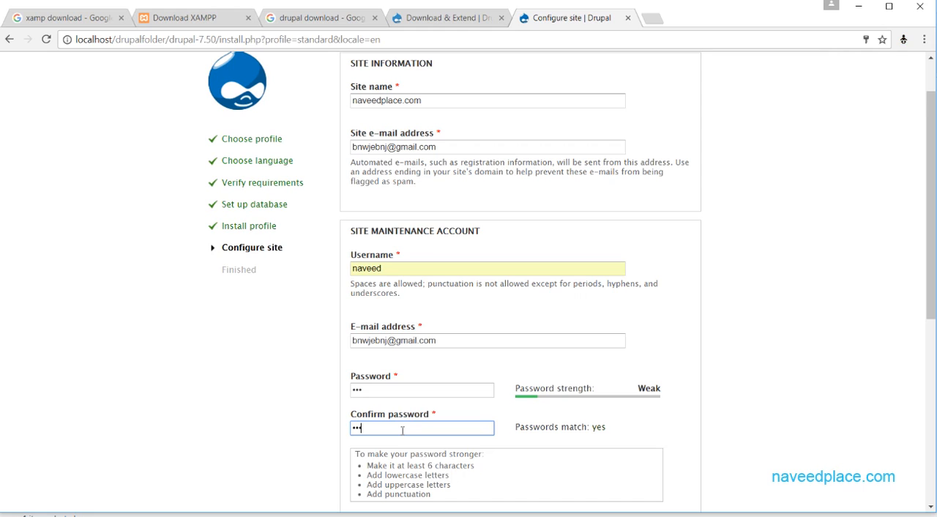
Submit the site configuration with the default server and update settings, and let the browser save the account password.
scroll(472, 317, down, 5)
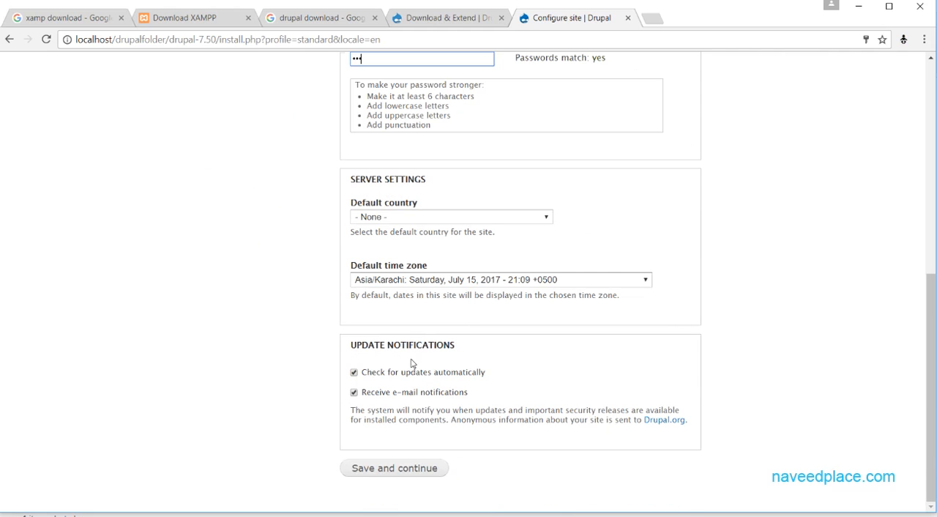
click(387, 475)
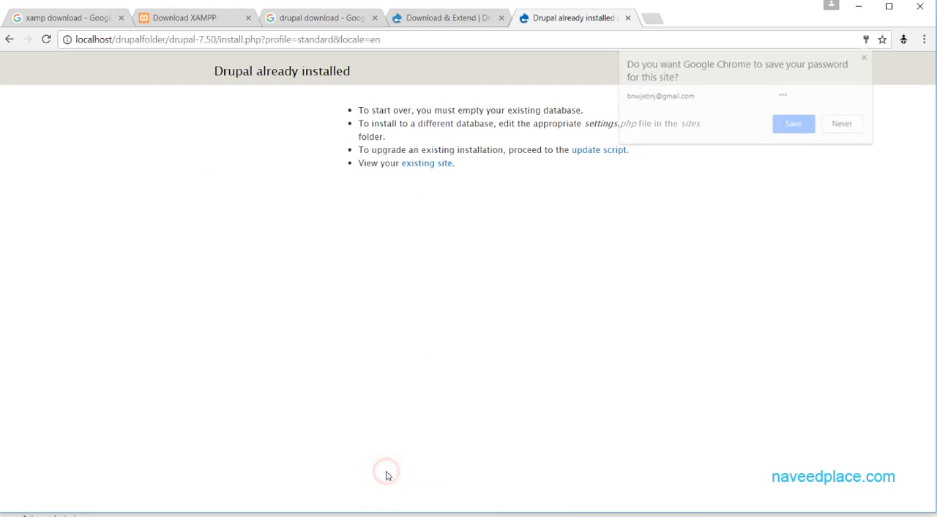
click(793, 129)
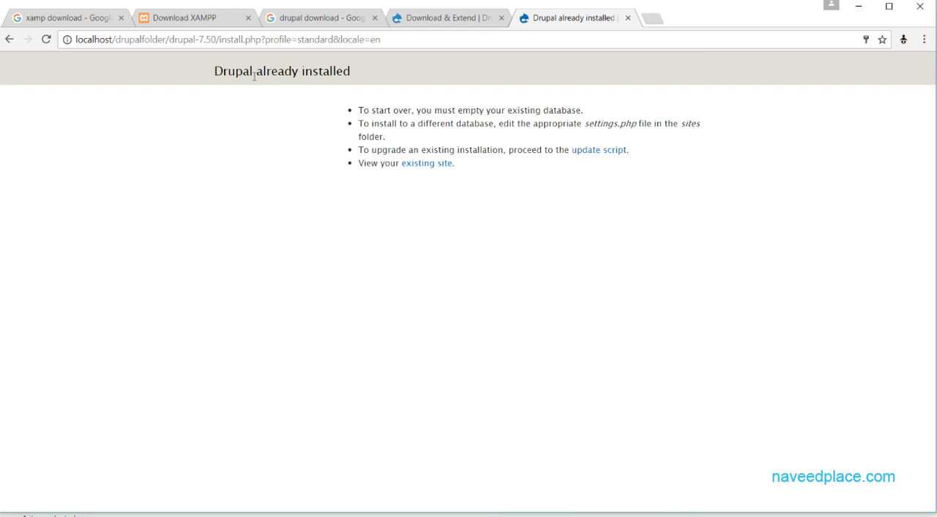
Open the existing Drupal site and log in with the maintenance account's username and the saved password.
click(428, 171)
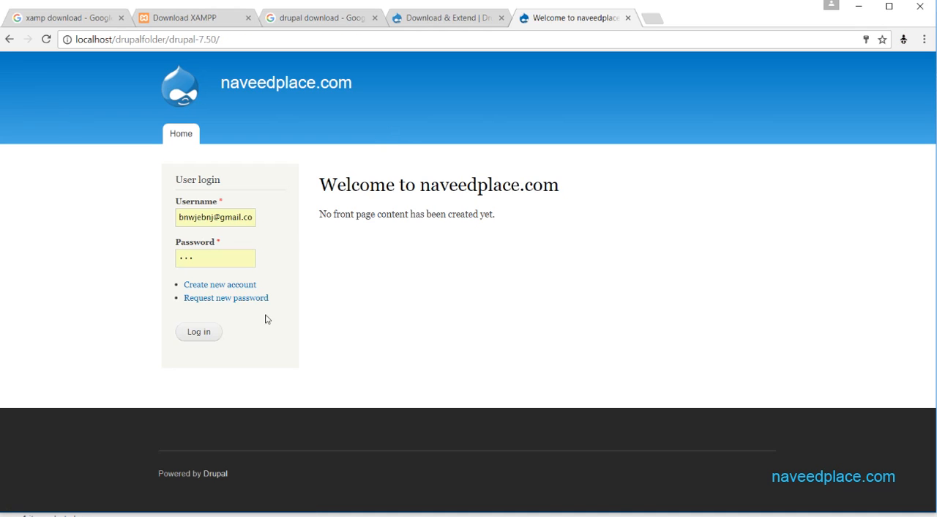
click(190, 217)
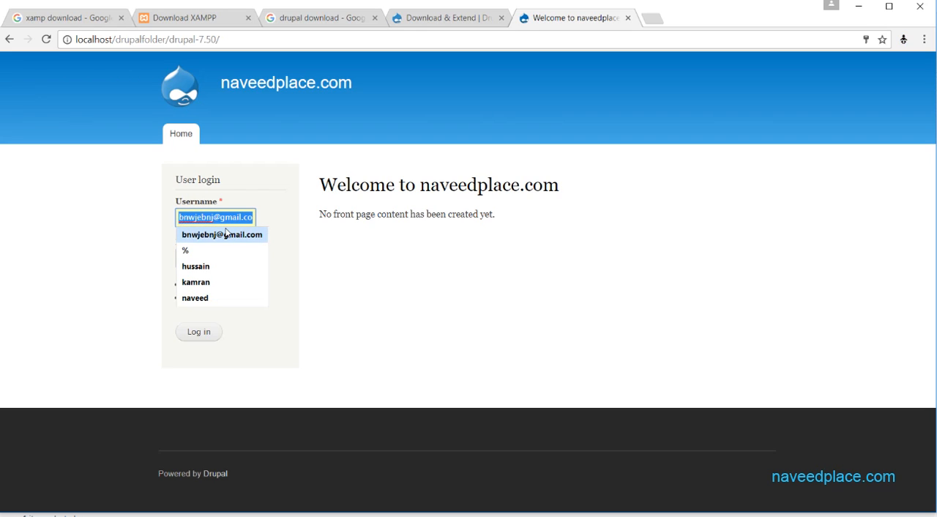
text(naveed)
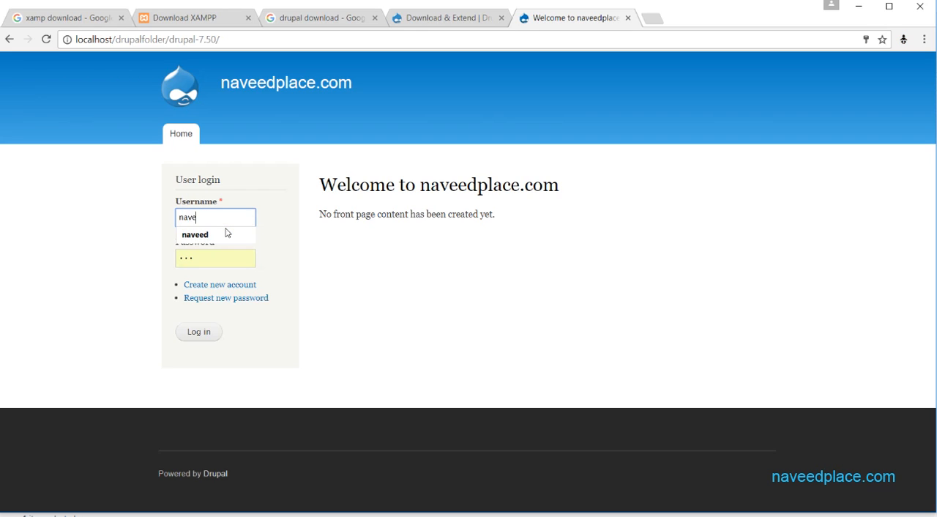
click(223, 233)
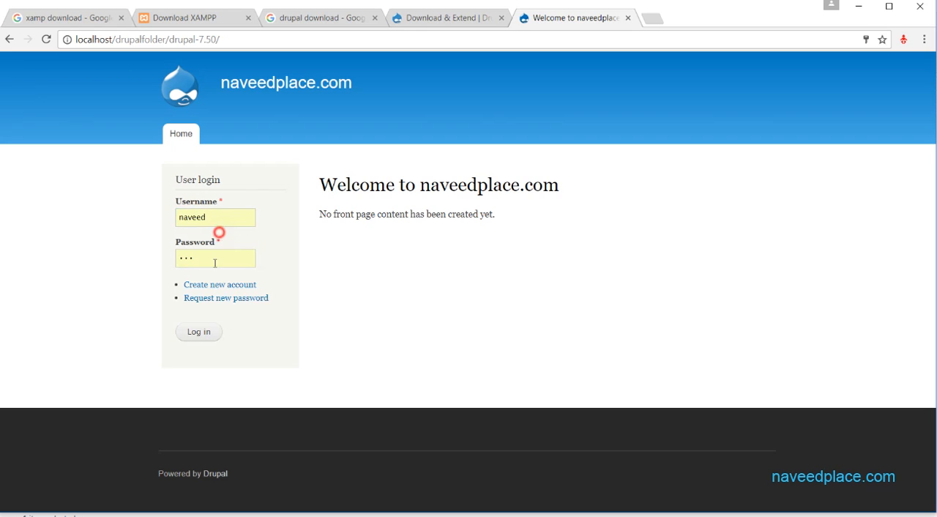
click(202, 332)
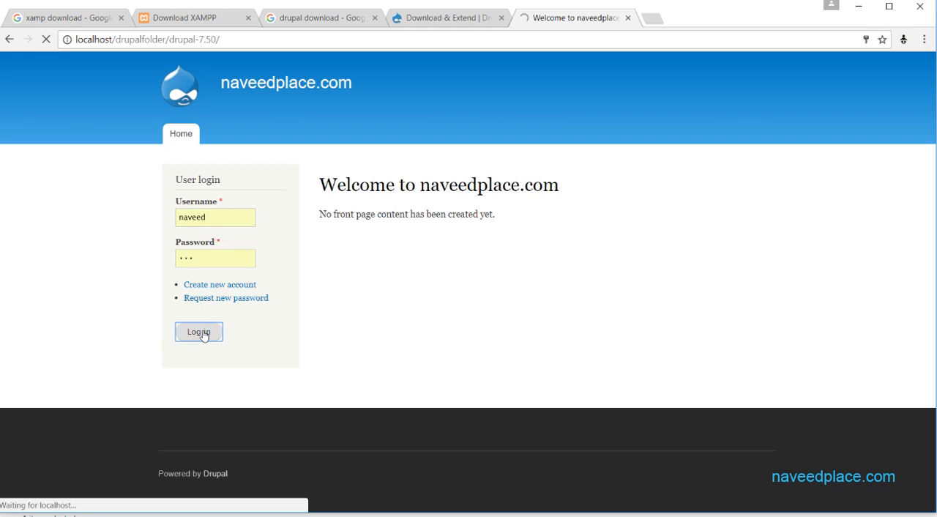
click(241, 39)
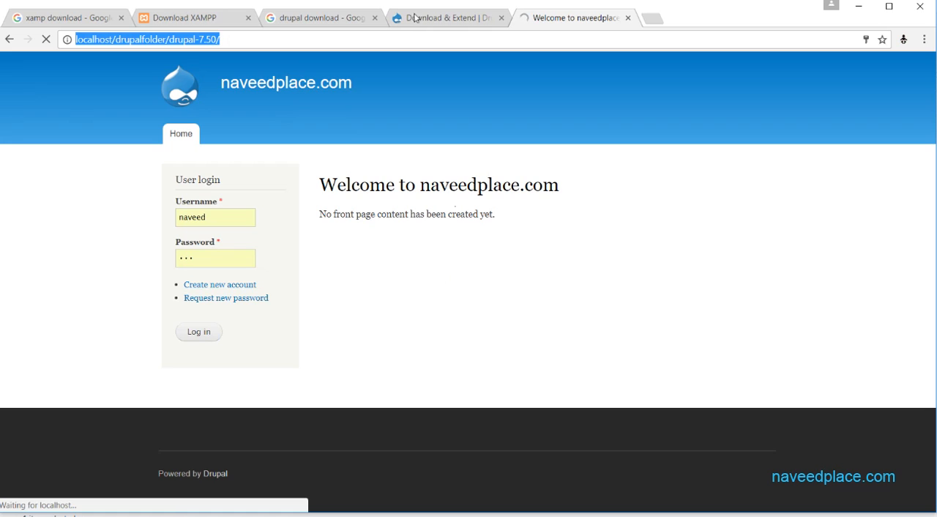